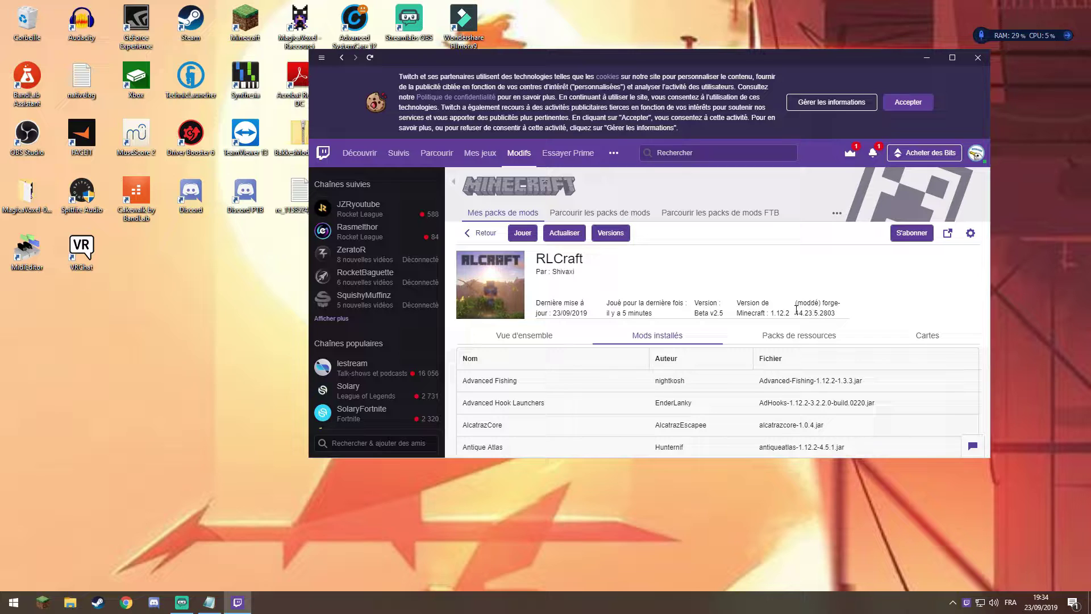
Step: Check which Minecraft and Forge versions the RLCraft modpack page lists
{"action": "left_click_drag", "start_coordinate": [798, 312], "coordinate": [853, 317]}
{"action": "left_click", "coordinate": [849, 317]}
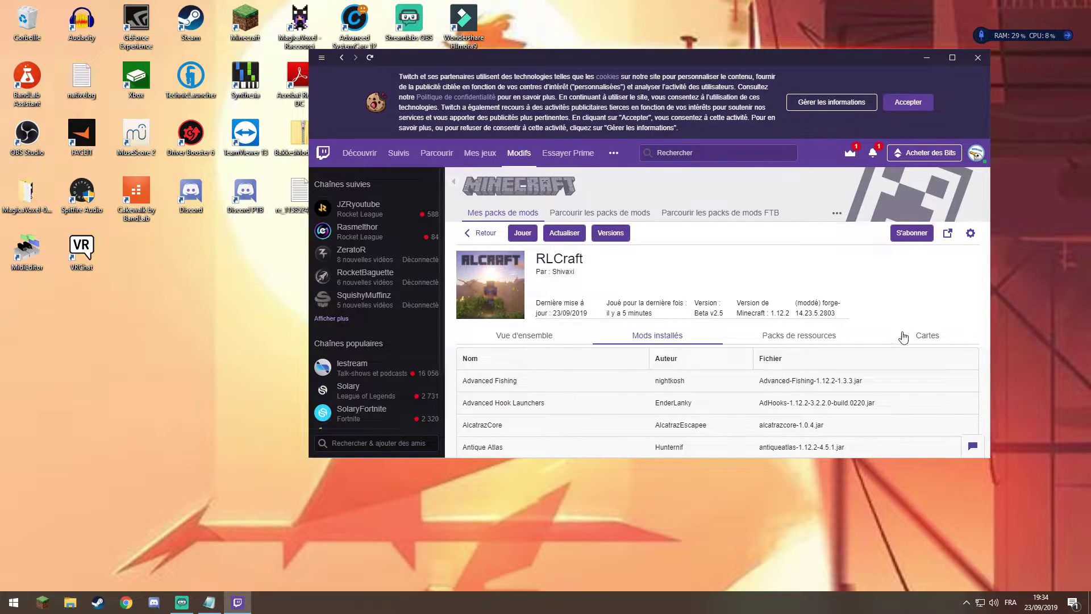
{"action": "left_click_drag", "start_coordinate": [795, 313], "coordinate": [843, 317]}
{"action": "left_click", "coordinate": [839, 282]}
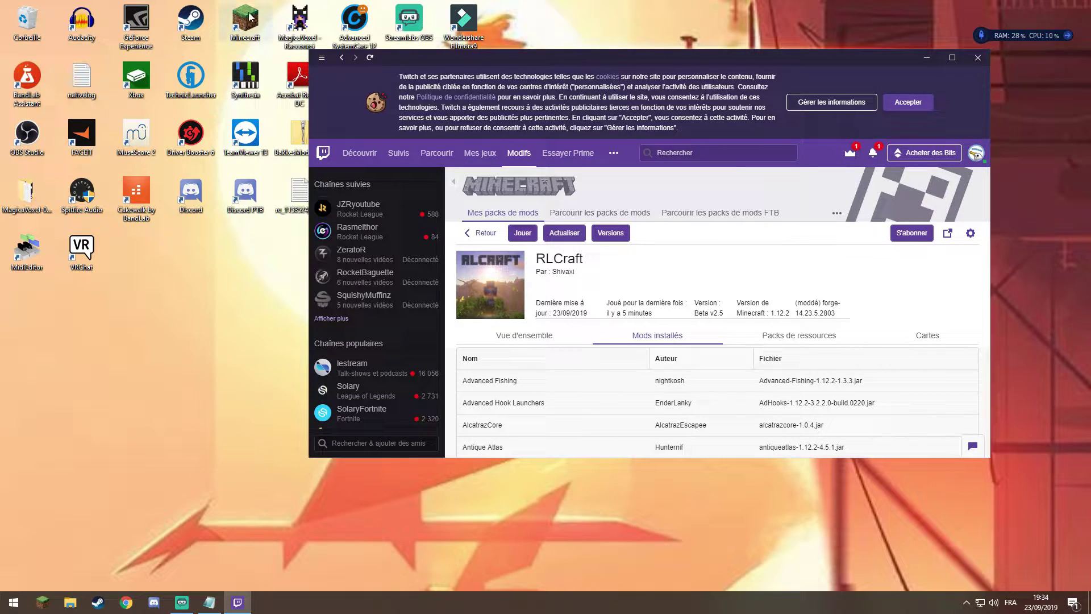
Step: Switch to Chrome, search Google for "forge minecraft" and open the Minecraft Forge download site
{"action": "left_click", "coordinate": [133, 608]}
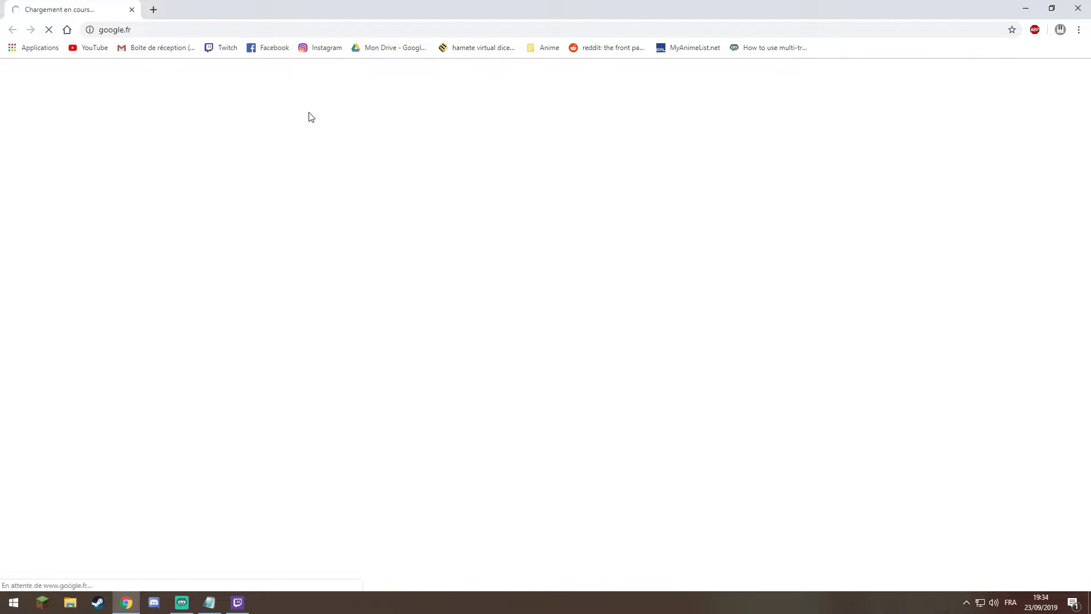
{"action": "left_click", "coordinate": [428, 252]}
{"action": "type", "text": "forge minecraft"}
{"action": "key", "text": "Return"}
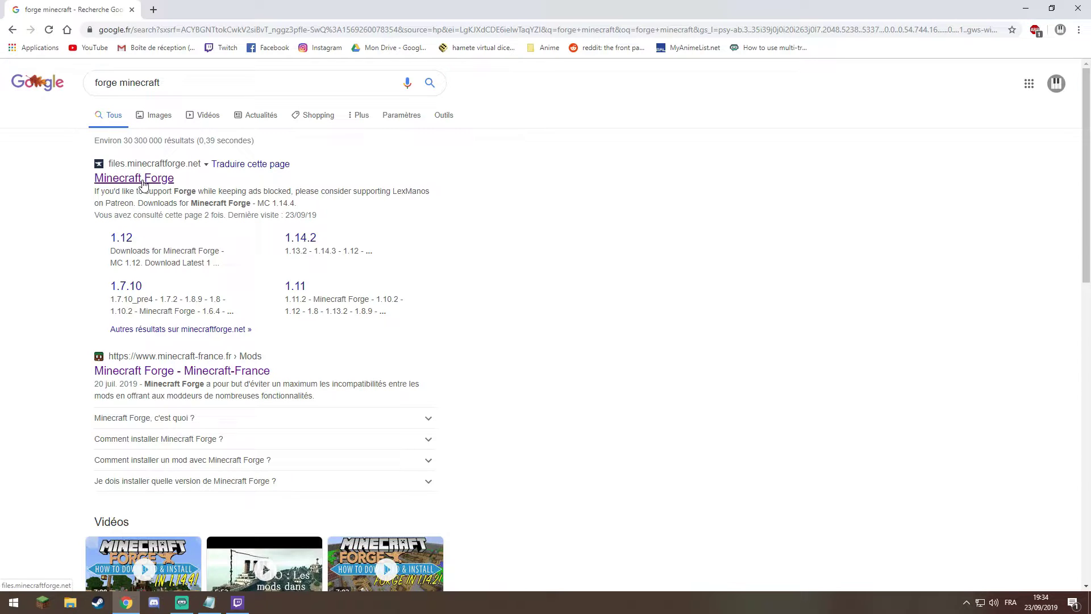
{"action": "left_click", "coordinate": [142, 181]}
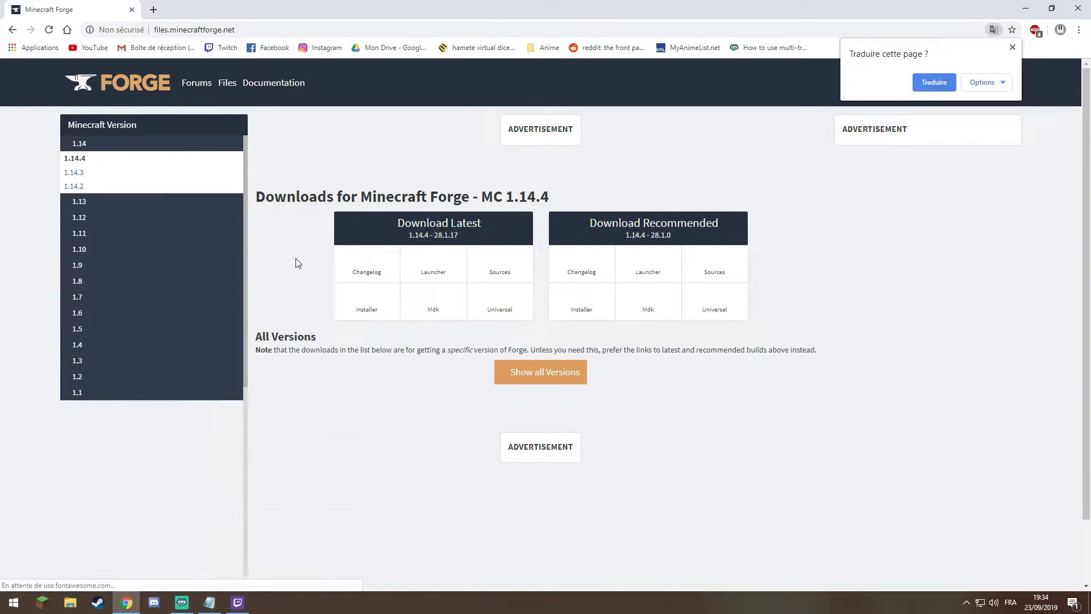
Step: Check RLCraft's Minecraft version in Twitch, then list all Forge builds available for Minecraft 1.12.2
{"action": "key", "text": "alt+Tab"}
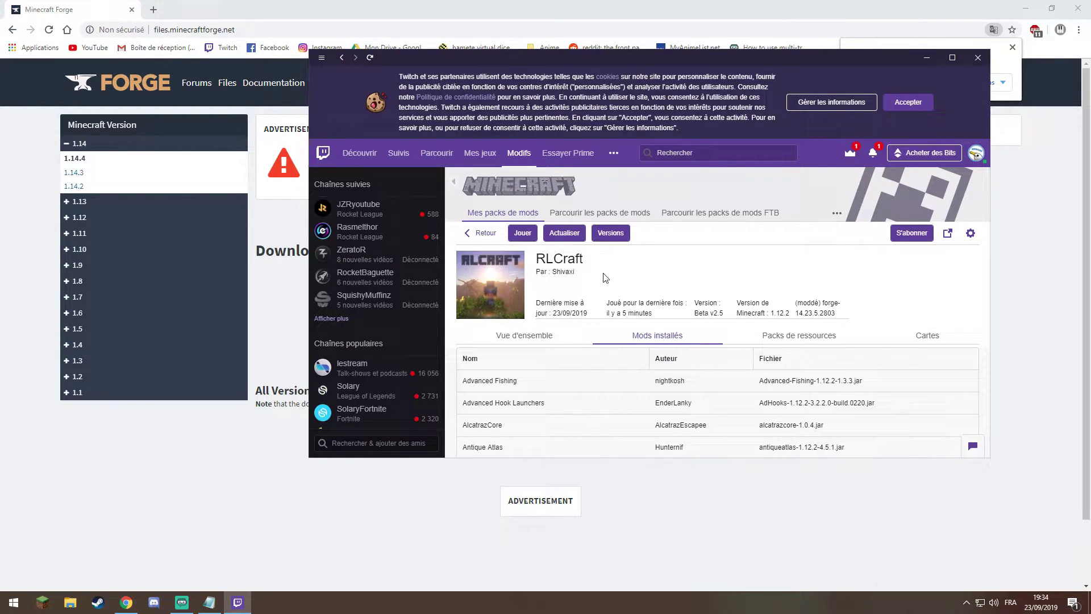
{"action": "left_click", "coordinate": [96, 209]}
{"action": "left_click", "coordinate": [91, 218]}
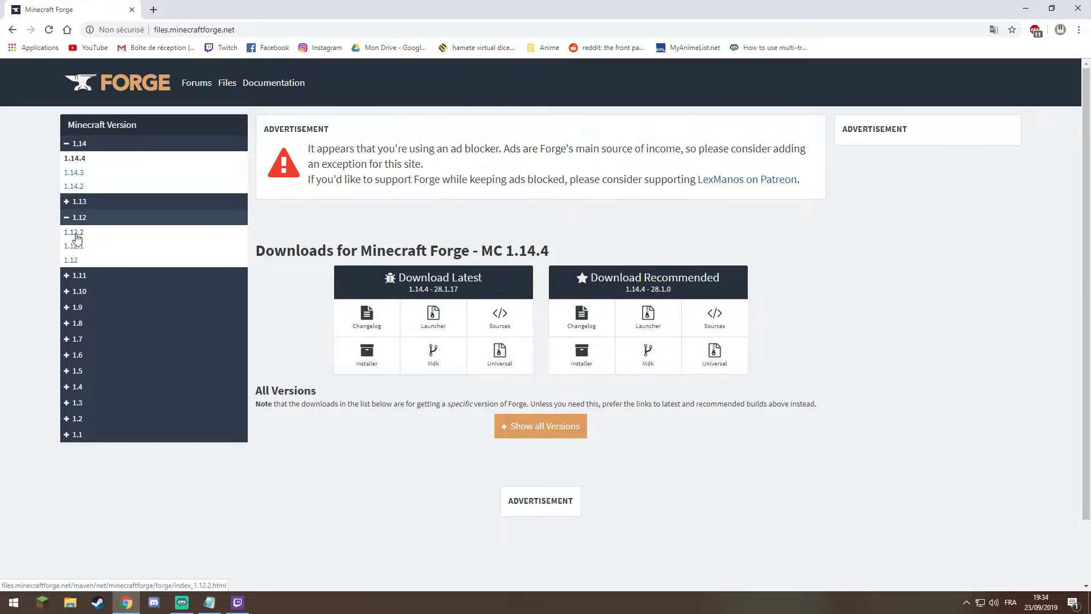
{"action": "left_click", "coordinate": [77, 237]}
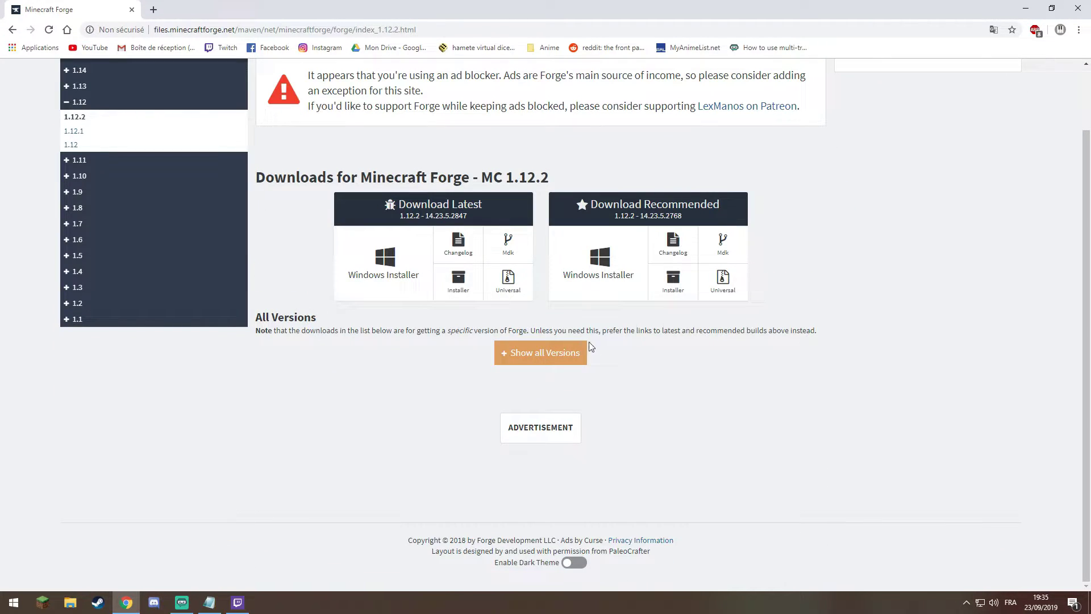
{"action": "left_click", "coordinate": [538, 360]}
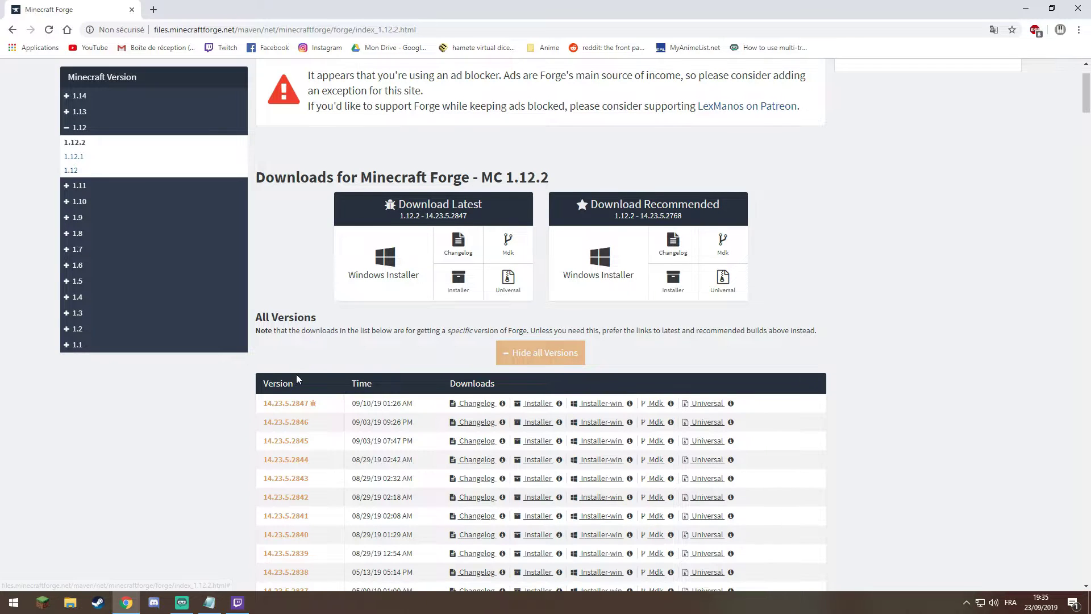
Step: Recheck RLCraft's Forge version in Twitch, locate build 14.23.5.2803 in the Forge download list, and minimize the browser
{"action": "scroll", "coordinate": [295, 374], "scroll_direction": "down", "scroll_amount": 2}
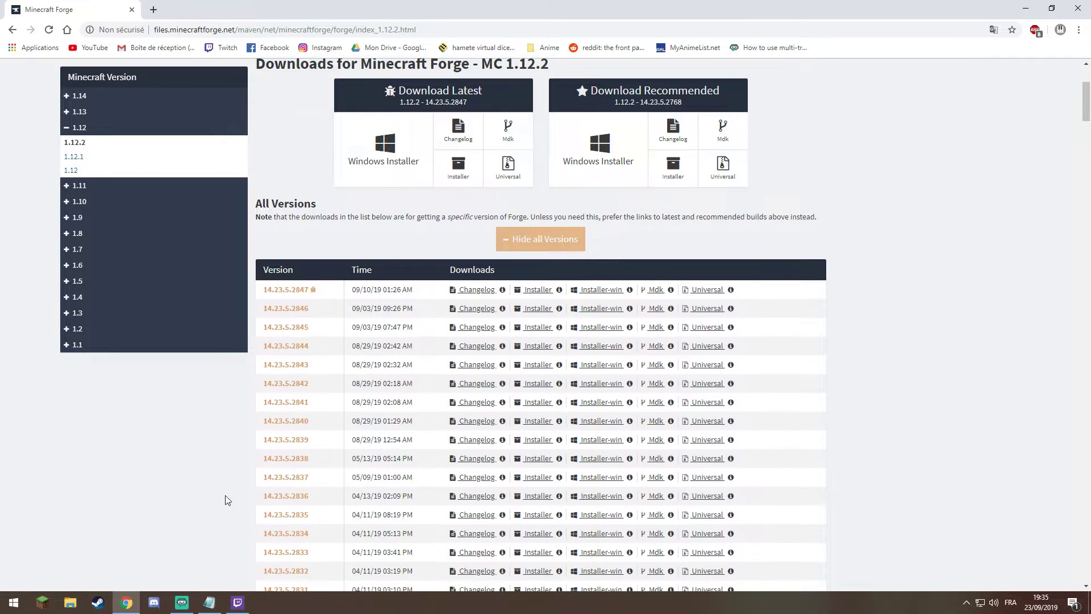
{"action": "left_click", "coordinate": [239, 608]}
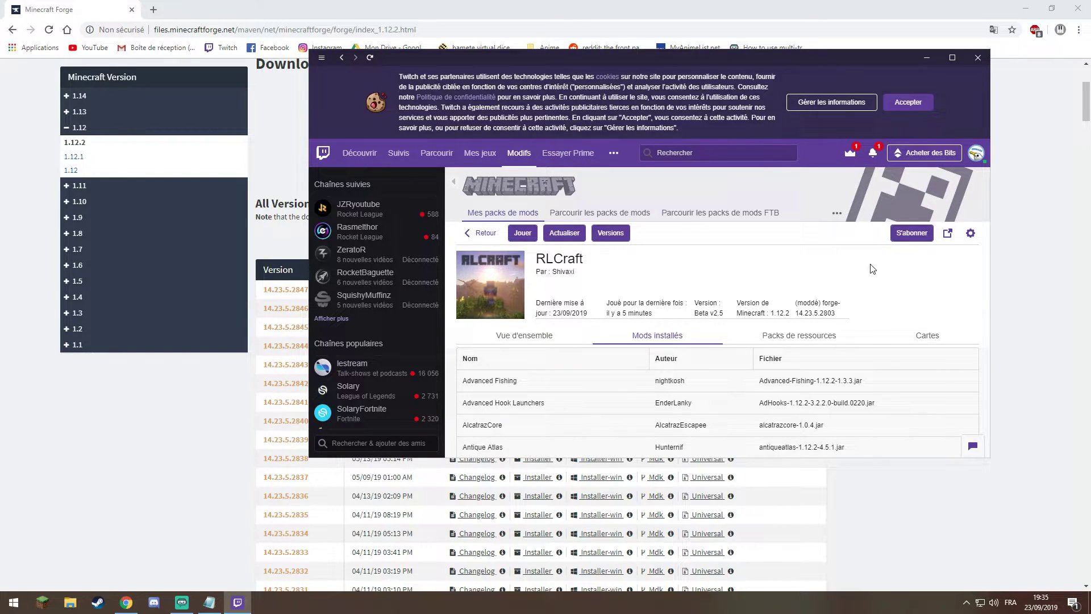
{"action": "left_click", "coordinate": [919, 60]}
{"action": "scroll", "coordinate": [282, 493], "scroll_direction": "down", "scroll_amount": 7}
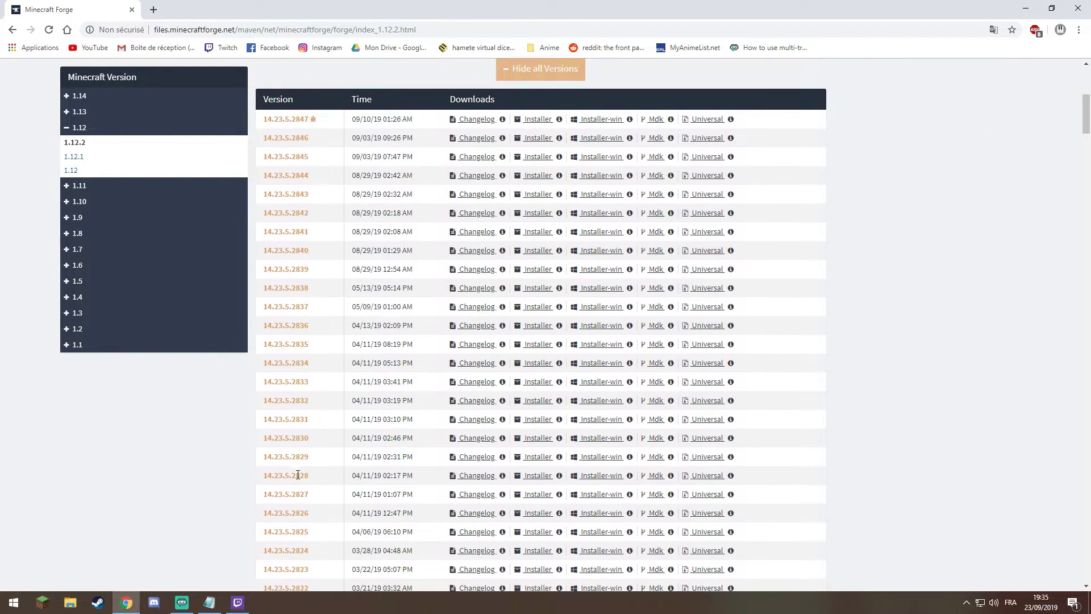
{"action": "scroll", "coordinate": [283, 492], "scroll_direction": "down", "scroll_amount": 4}
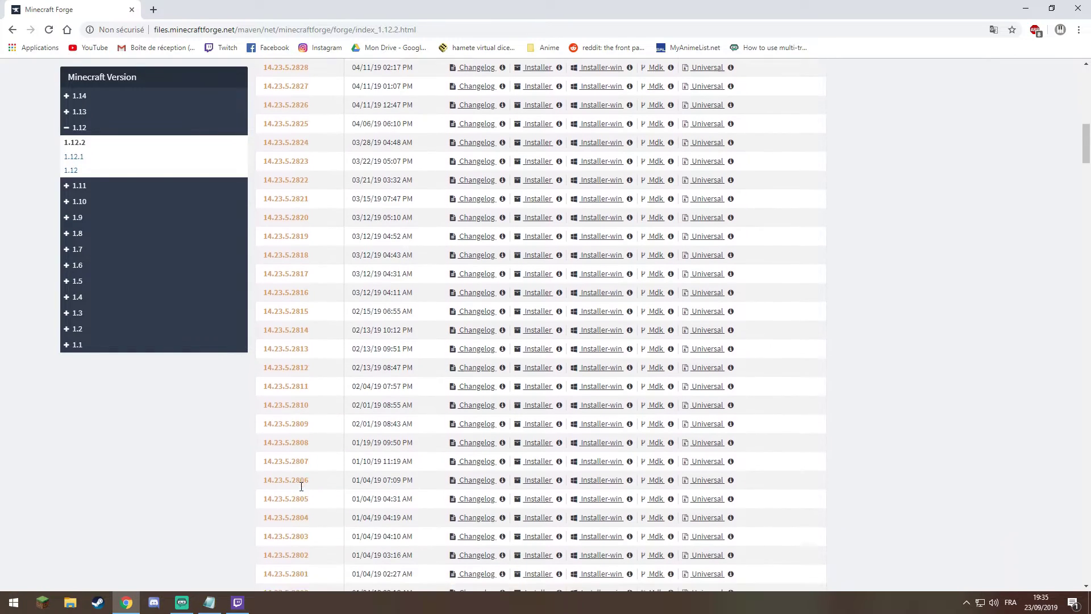
{"action": "scroll", "coordinate": [299, 400], "scroll_direction": "up", "scroll_amount": 1}
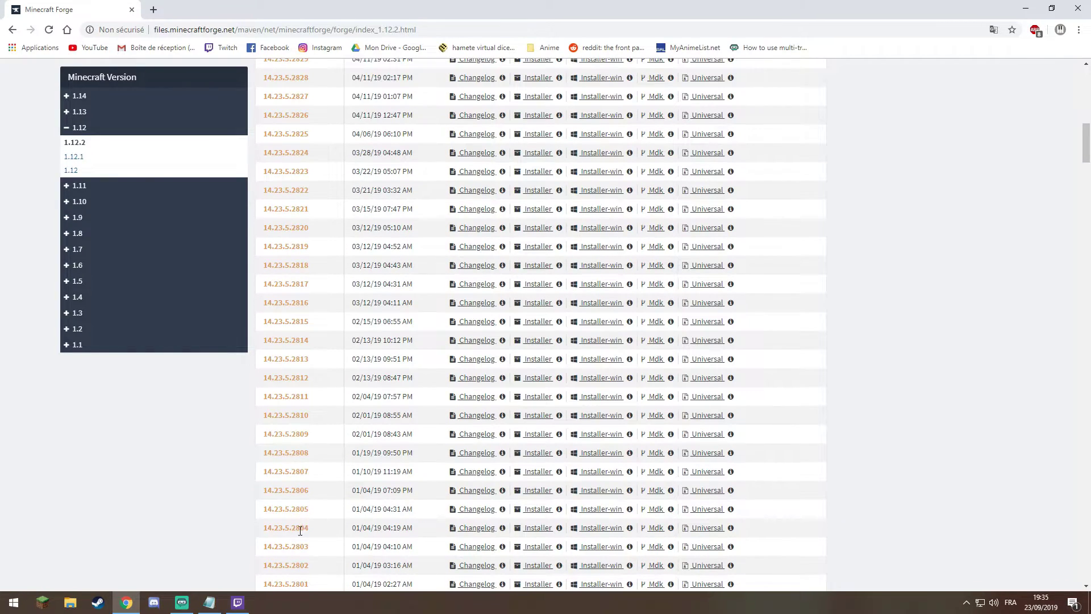
{"action": "left_click_drag", "start_coordinate": [266, 547], "coordinate": [311, 548]}
{"action": "scroll", "coordinate": [205, 466], "scroll_direction": "down", "scroll_amount": 2}
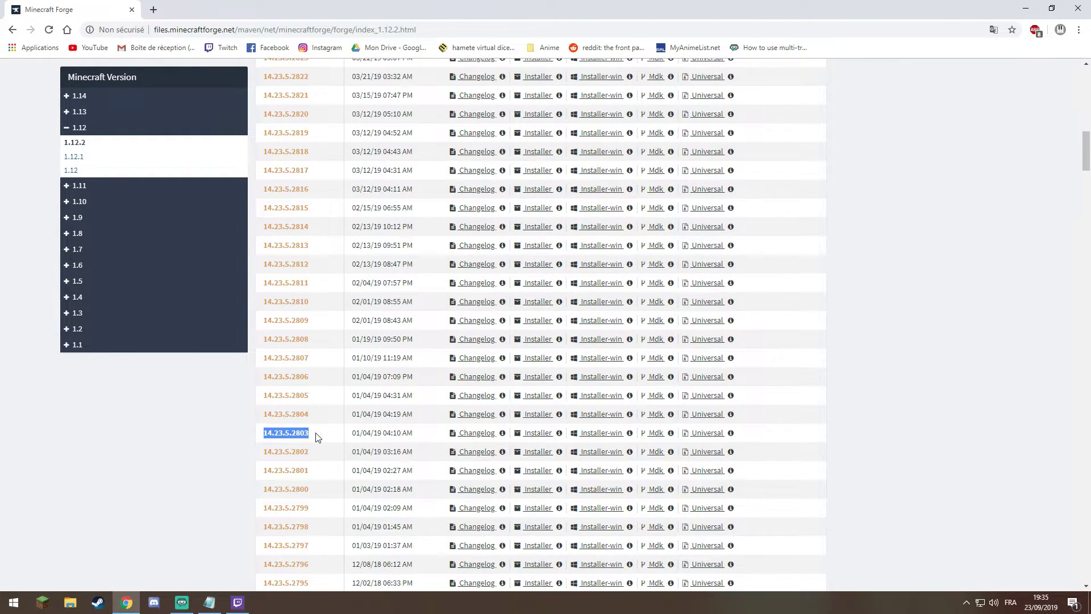
{"action": "left_click", "coordinate": [318, 436]}
{"action": "left_click", "coordinate": [1026, 9]}
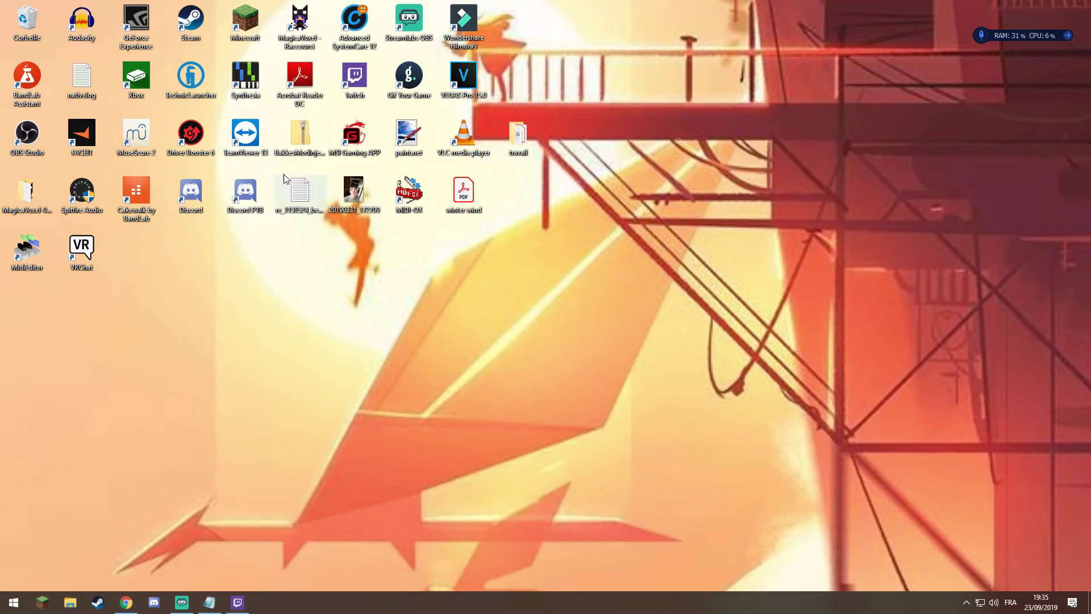
Step: Open the Minecraft launcher and choose the unnamed configuration from the available game profiles
{"action": "double_click", "coordinate": [245, 22]}
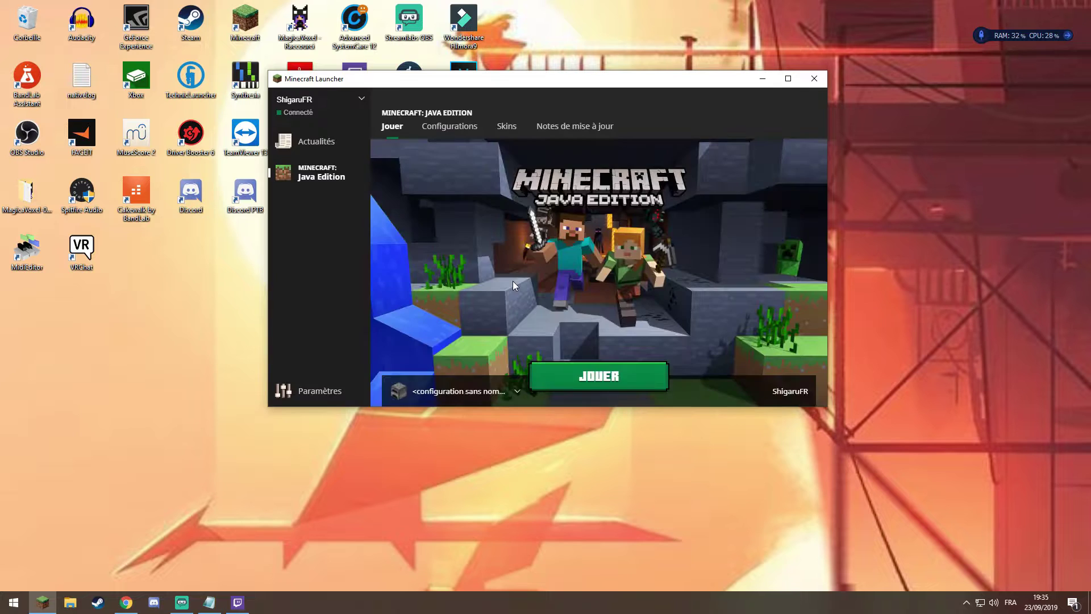
{"action": "left_click", "coordinate": [511, 393]}
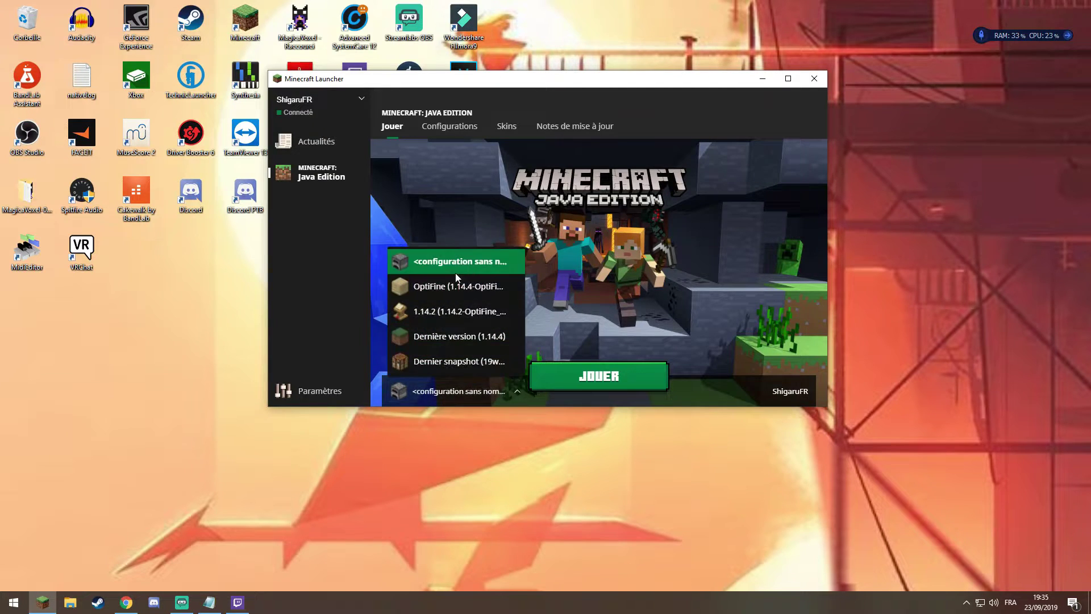
{"action": "left_click", "coordinate": [478, 260]}
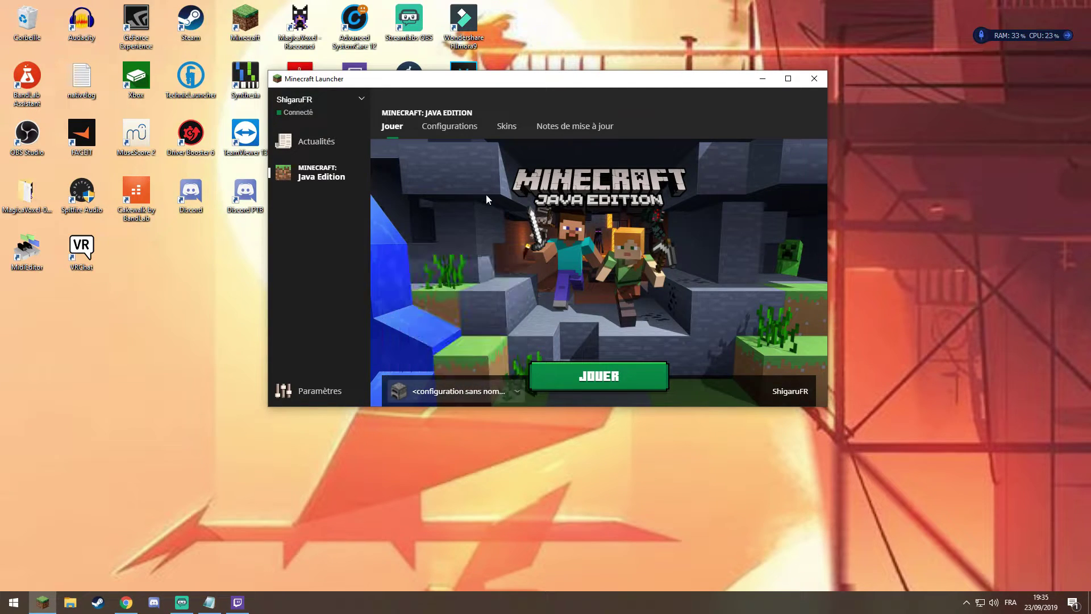
Step: Start a new launcher configuration and look through its version choices for release 1.12.2-forge1.12.2-14.23.5.2803
{"action": "left_click", "coordinate": [449, 128]}
{"action": "left_click", "coordinate": [418, 158]}
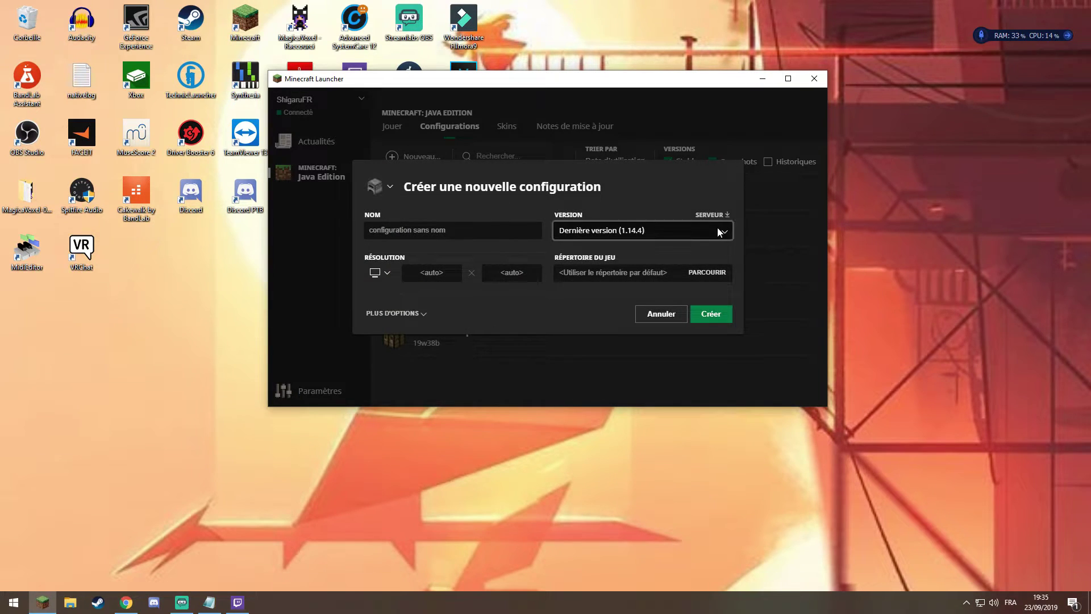
{"action": "left_click", "coordinate": [719, 231]}
{"action": "left_click_drag", "start_coordinate": [731, 101], "coordinate": [728, 253]}
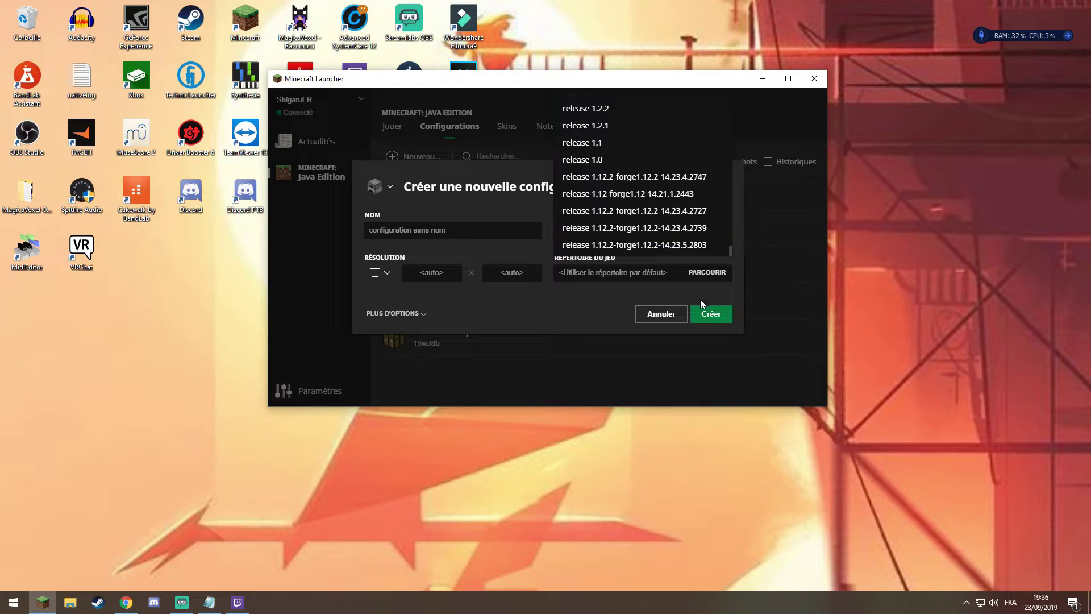
{"action": "left_click", "coordinate": [657, 317]}
{"action": "left_click", "coordinate": [609, 292]}
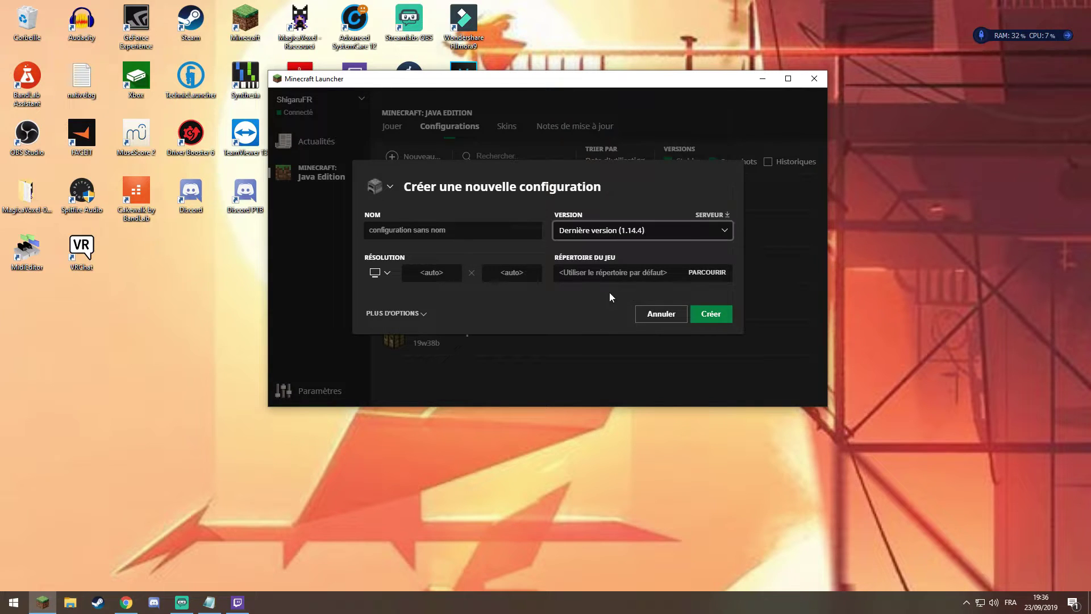
Step: Examine the new configuration's game directory and JVM arguments, then cancel it and close the launcher
{"action": "left_click", "coordinate": [424, 314]}
{"action": "left_click", "coordinate": [570, 245]}
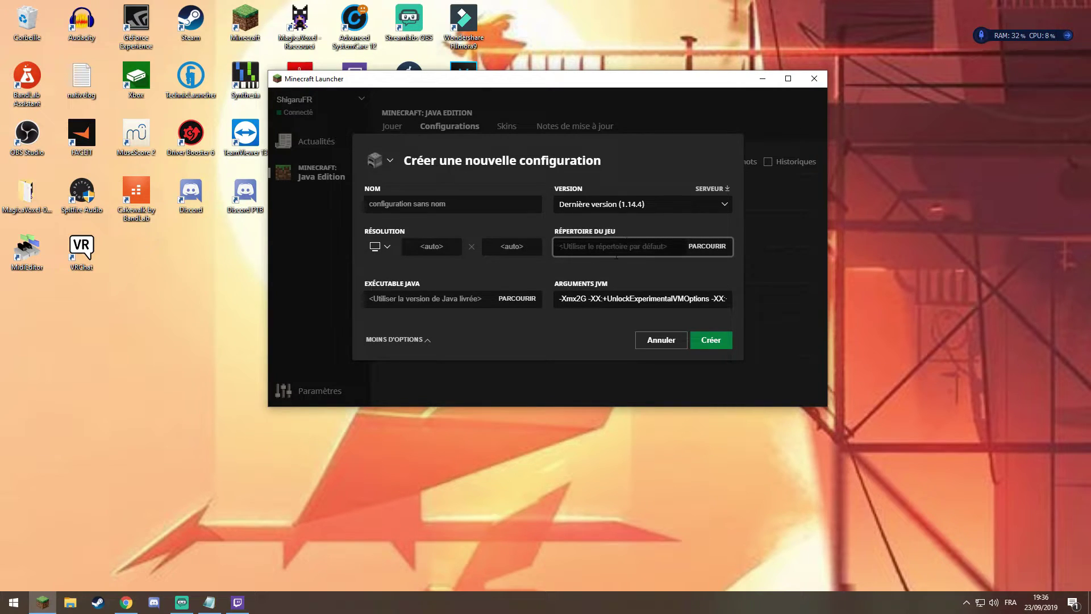
{"action": "left_click_drag", "start_coordinate": [565, 299], "coordinate": [690, 299]}
{"action": "left_click", "coordinate": [671, 270]}
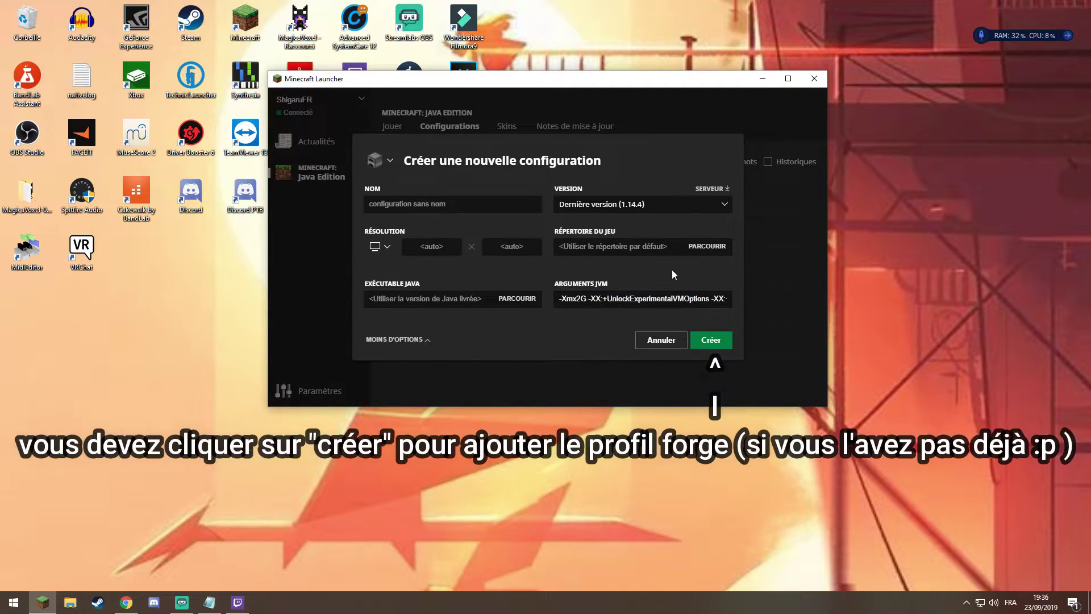
{"action": "left_click", "coordinate": [658, 342]}
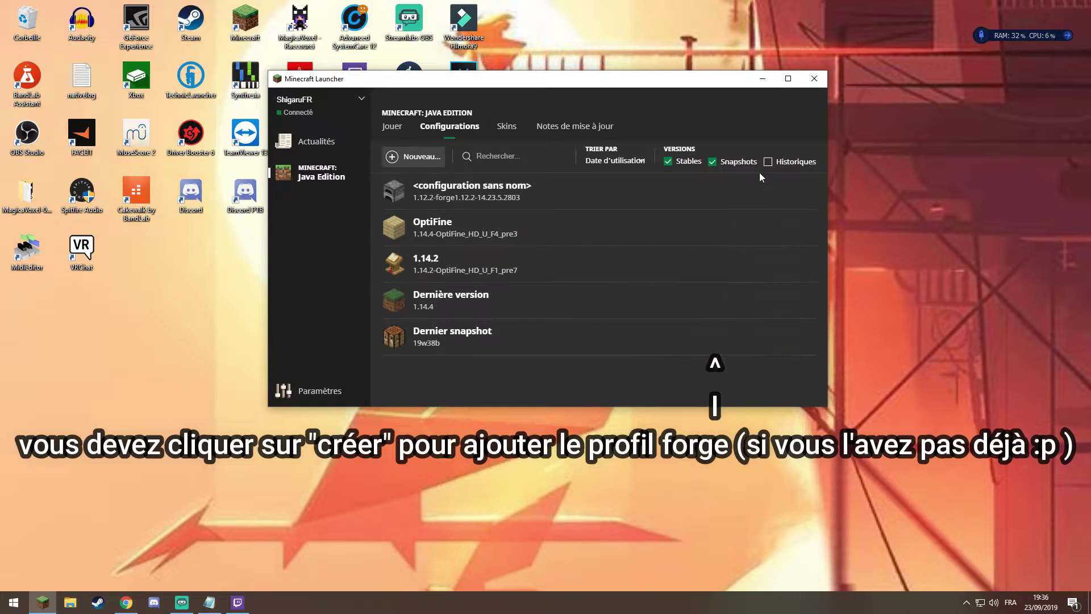
{"action": "left_click", "coordinate": [814, 79]}
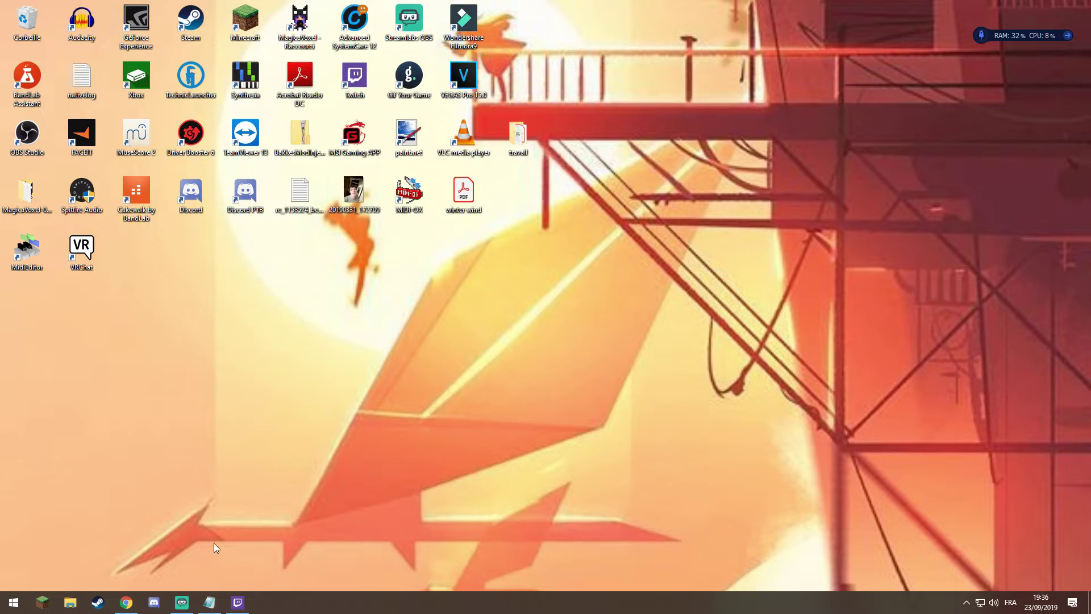
Step: Launch RLCraft from Twitch and open its launcher configuration for editing with the additional options shown
{"action": "left_click", "coordinate": [238, 602]}
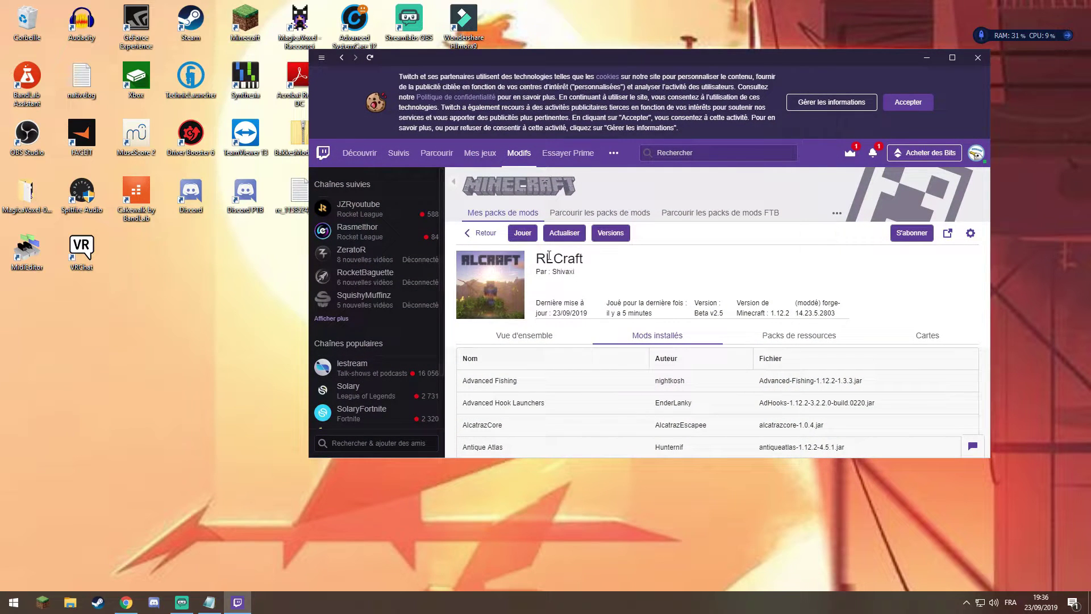
{"action": "left_click", "coordinate": [523, 234]}
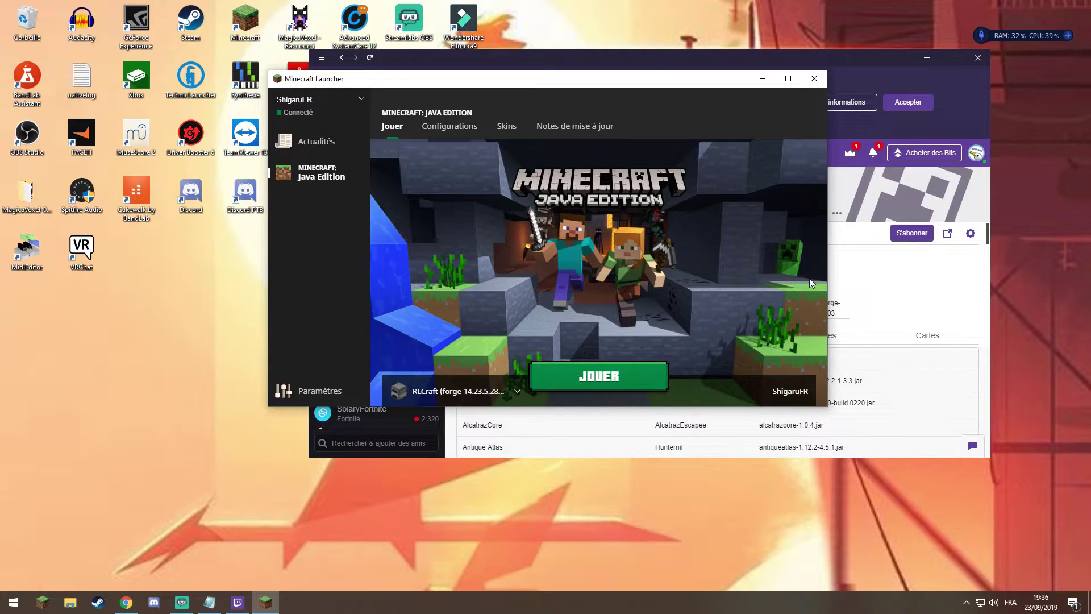
{"action": "left_click", "coordinate": [457, 391]}
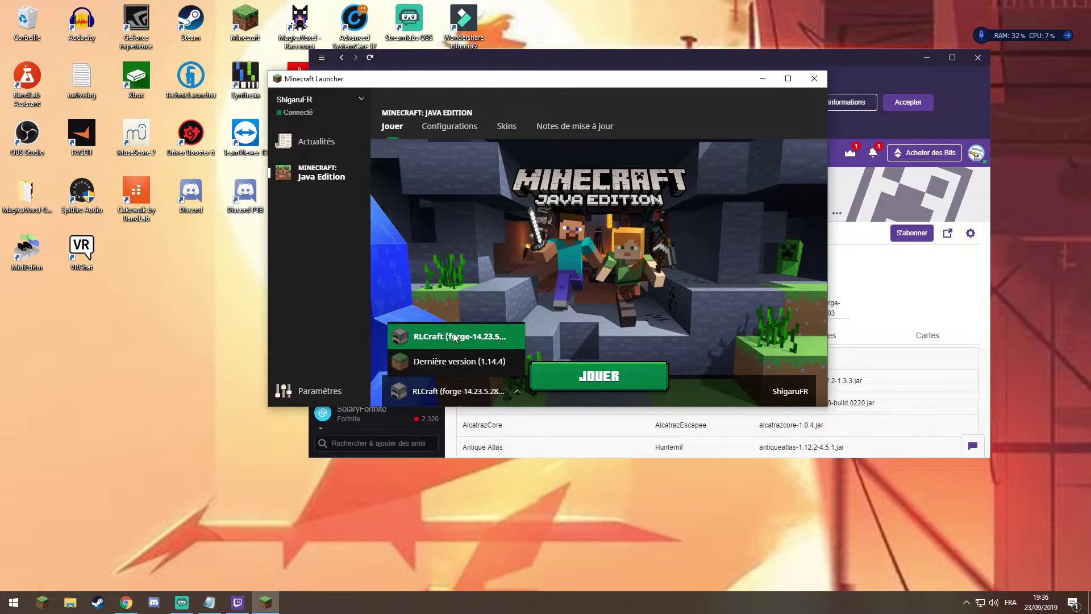
{"action": "left_click", "coordinate": [447, 128]}
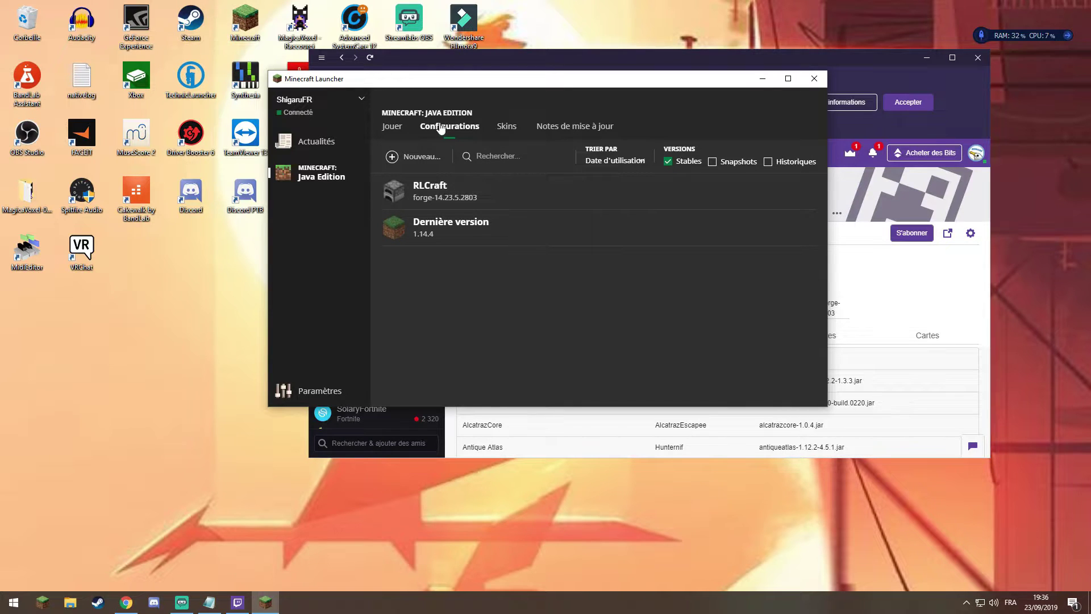
{"action": "left_click", "coordinate": [805, 192]}
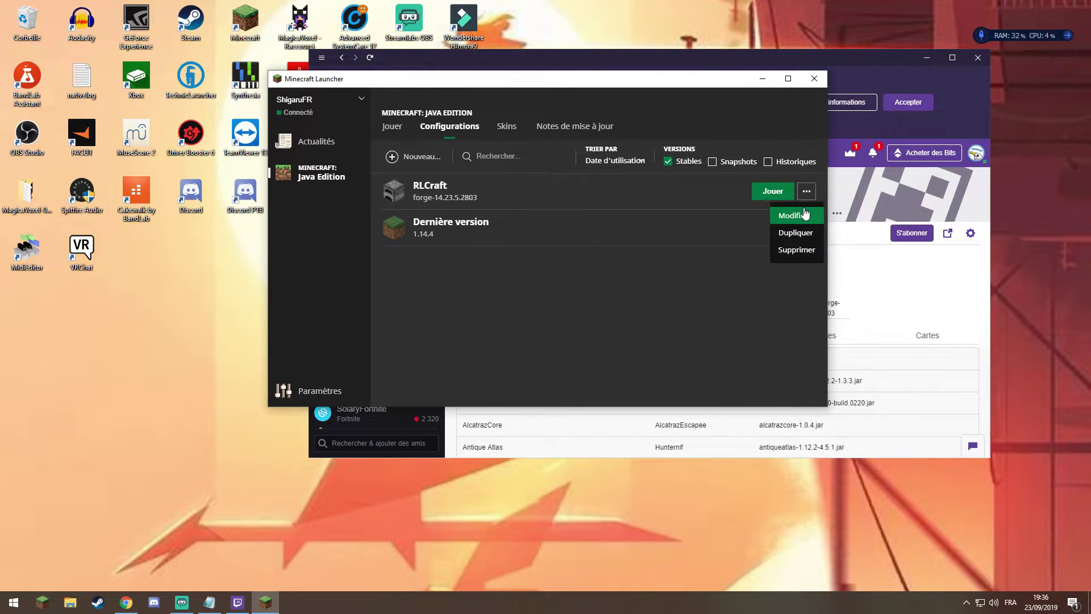
{"action": "left_click", "coordinate": [799, 216]}
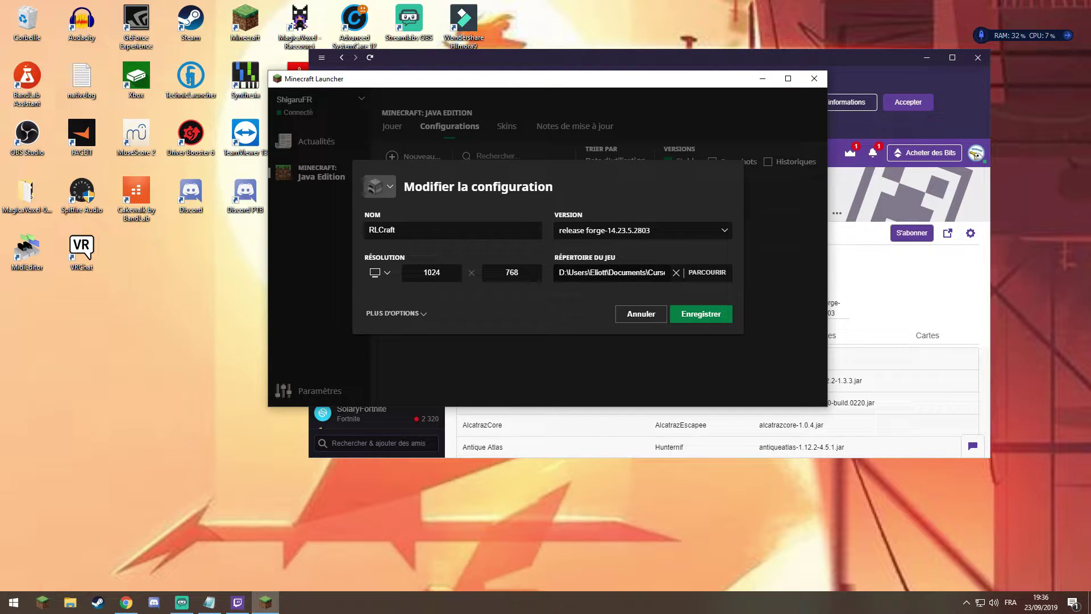
{"action": "left_click", "coordinate": [398, 313]}
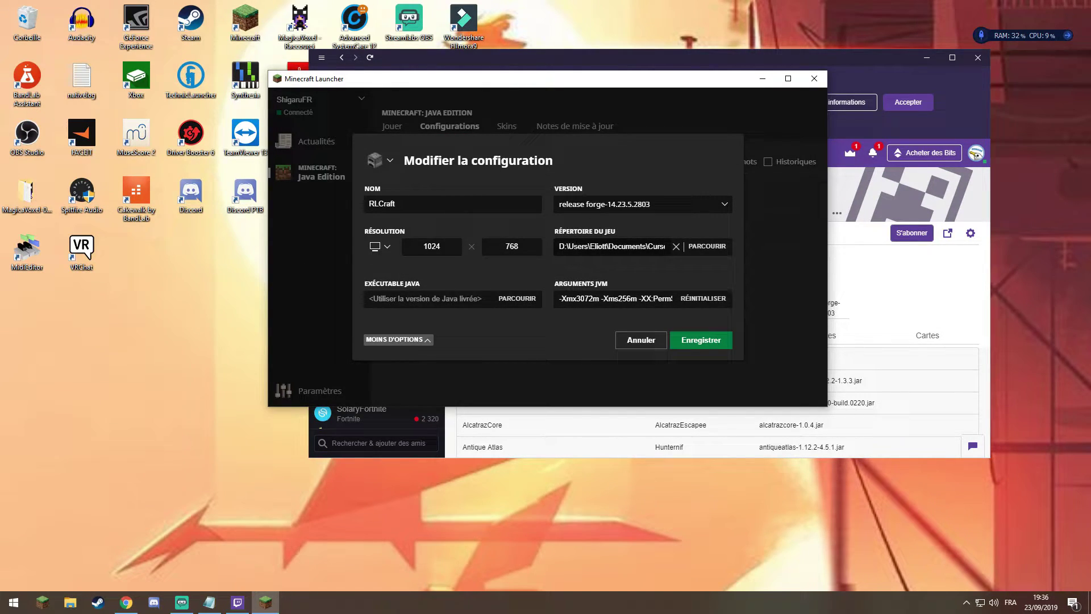
Step: Copy the RLCraft configuration's game directory path and switch to the untitled Notepad document
{"action": "triple_click", "coordinate": [615, 246]}
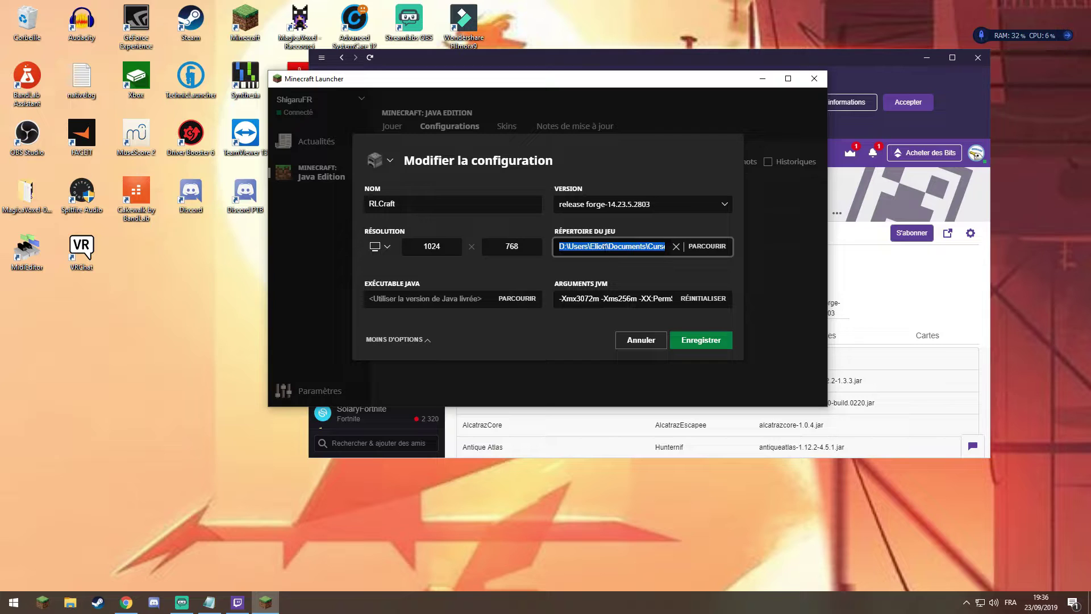
{"action": "right_click", "coordinate": [615, 246]}
{"action": "left_click", "coordinate": [591, 267]}
{"action": "left_click", "coordinate": [210, 602]}
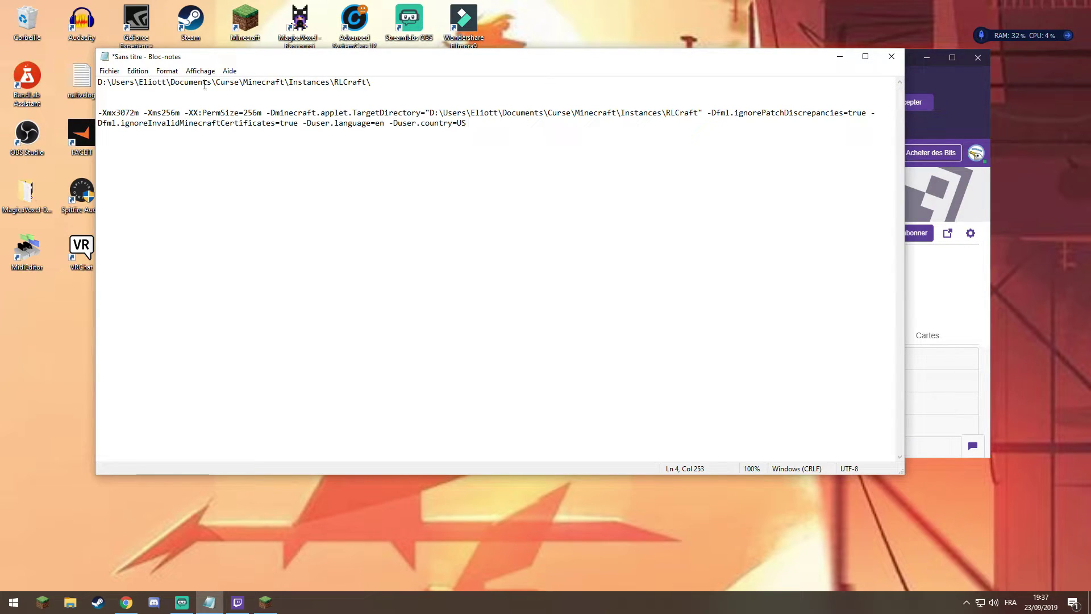
Step: Check the RLCraft configuration's JVM arguments, cancel the edit, and clear the Notepad, launcher and Twitch windows from the desktop
{"action": "left_click", "coordinate": [840, 56]}
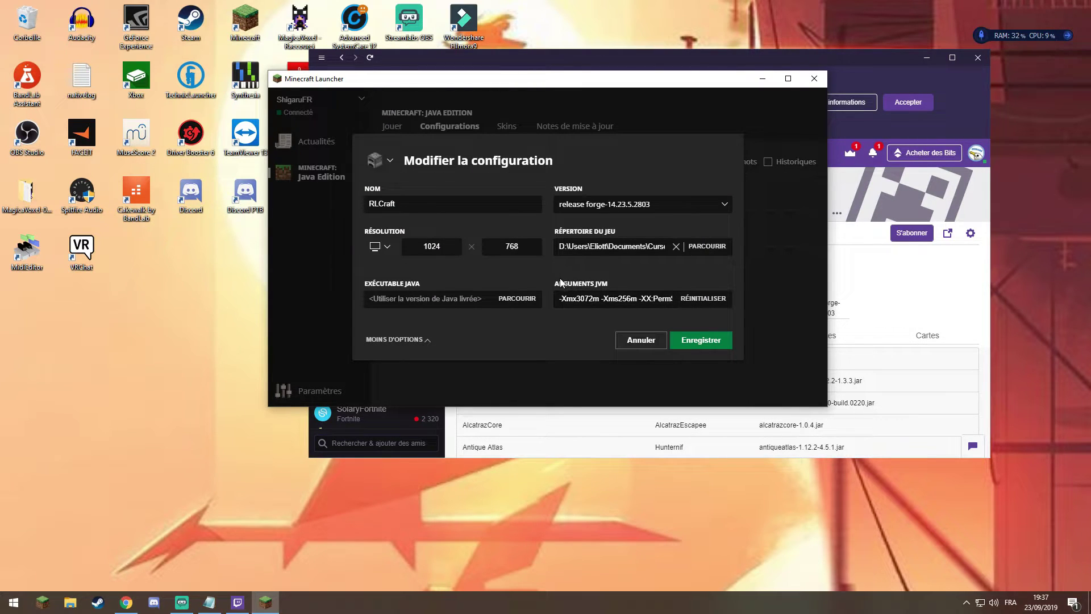
{"action": "left_click", "coordinate": [624, 299]}
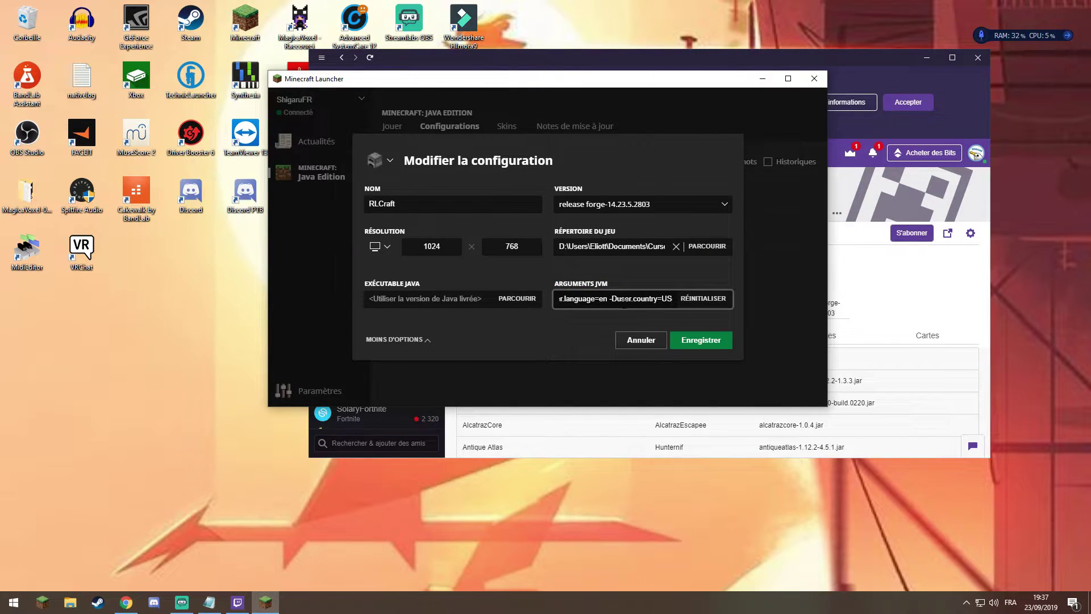
{"action": "left_click", "coordinate": [588, 322]}
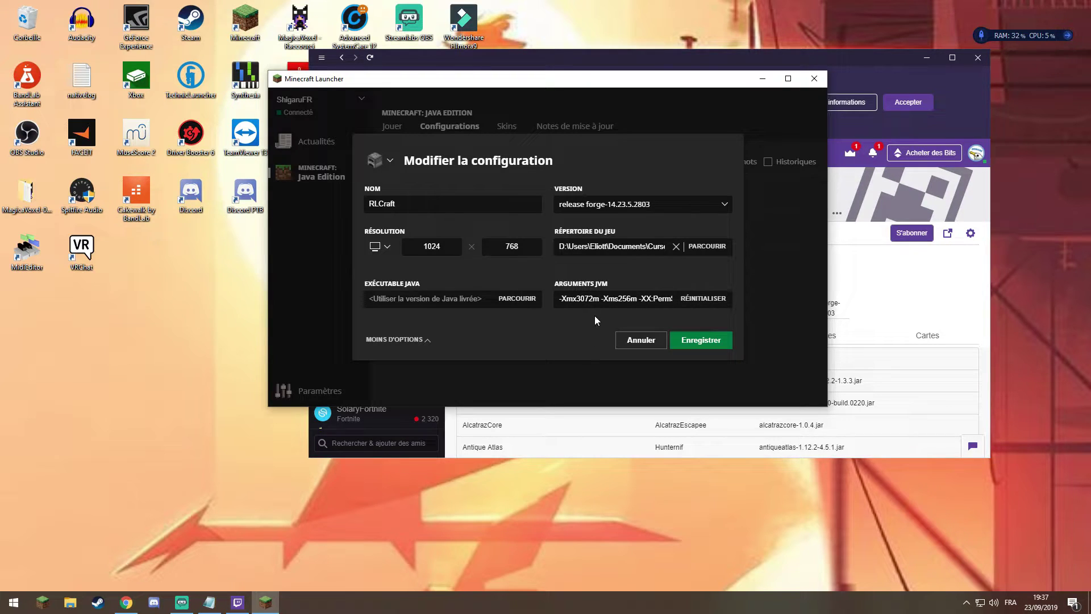
{"action": "left_click", "coordinate": [638, 340]}
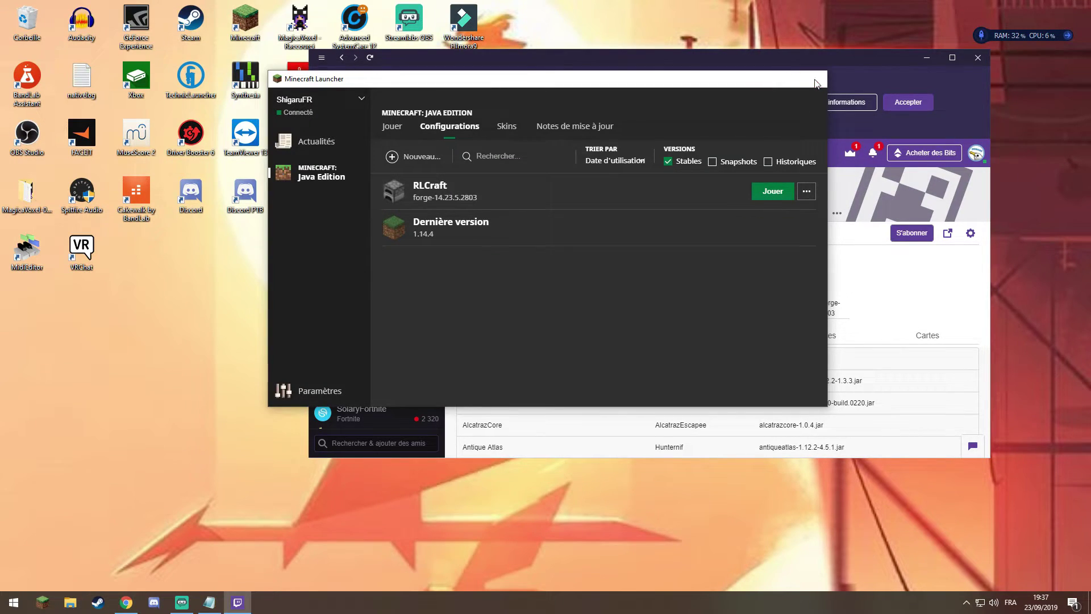
{"action": "left_click", "coordinate": [814, 80]}
{"action": "left_click", "coordinate": [924, 57]}
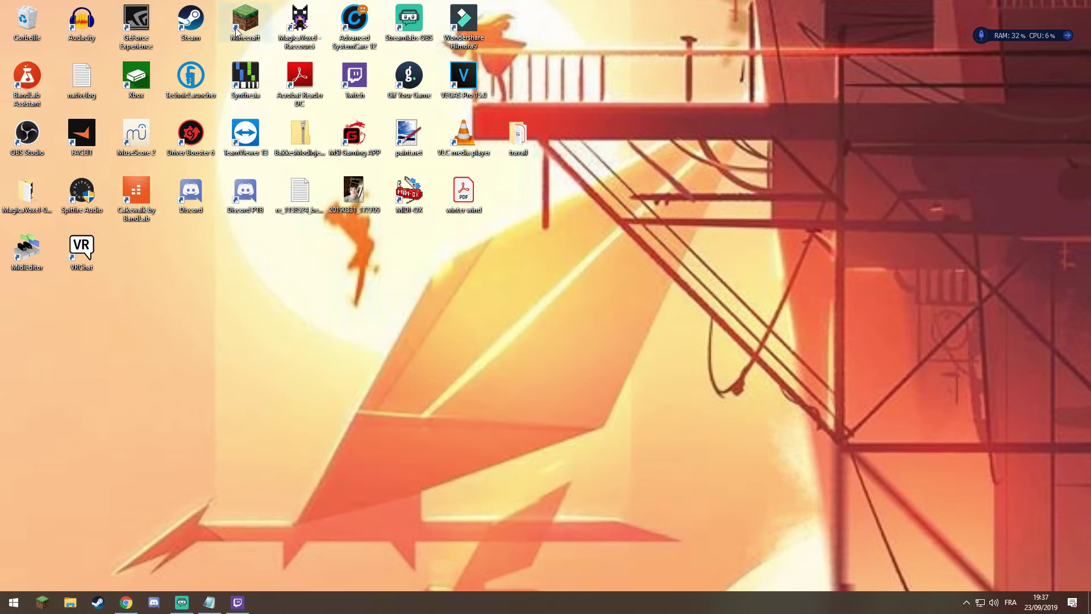
Step: Start the regular Minecraft launcher and open the unnamed 1.12.2-forge1.12.2-14.23.5.2803 configuration for editing with the additional options shown
{"action": "double_click", "coordinate": [253, 16]}
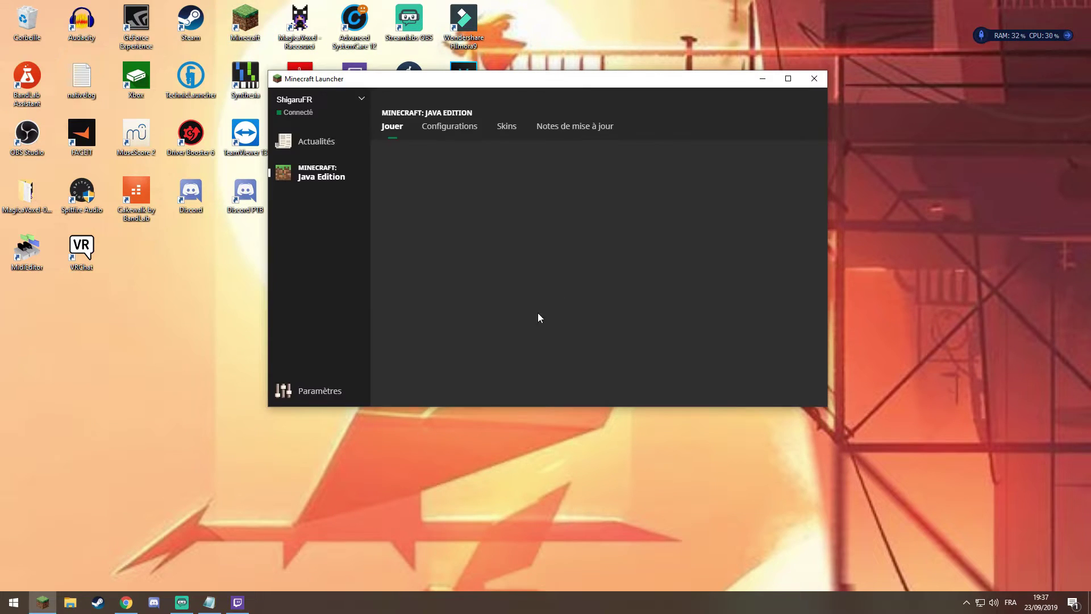
{"action": "left_click", "coordinate": [450, 128]}
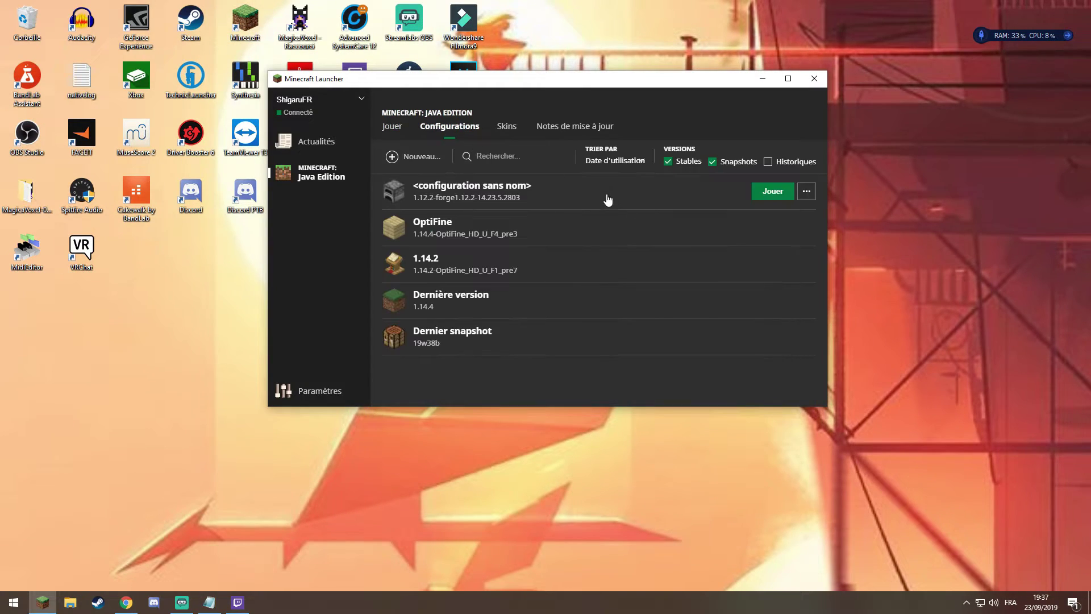
{"action": "left_click", "coordinate": [807, 195]}
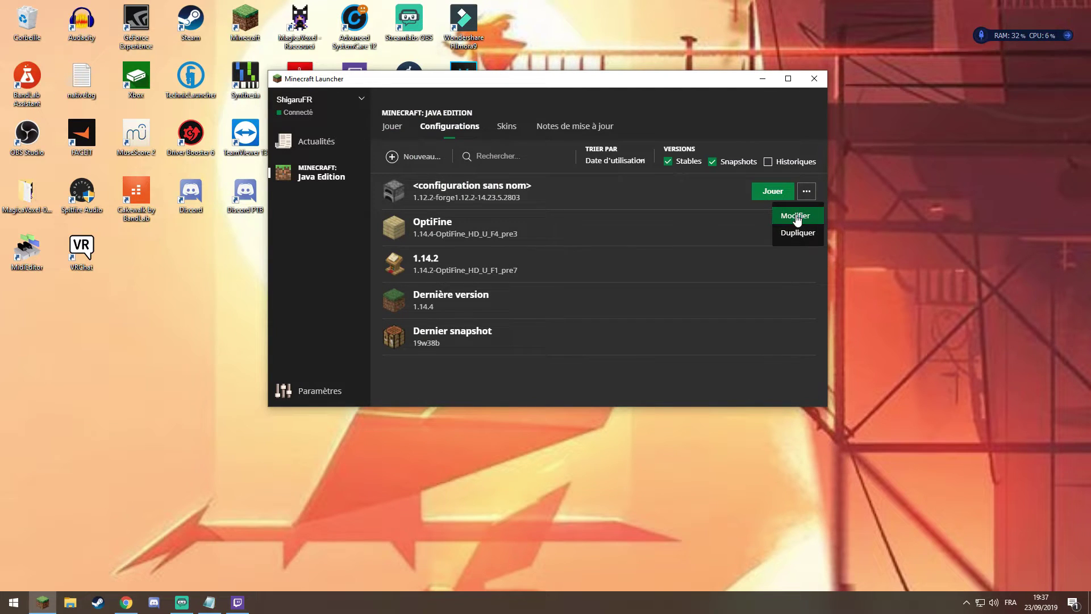
{"action": "left_click", "coordinate": [795, 216]}
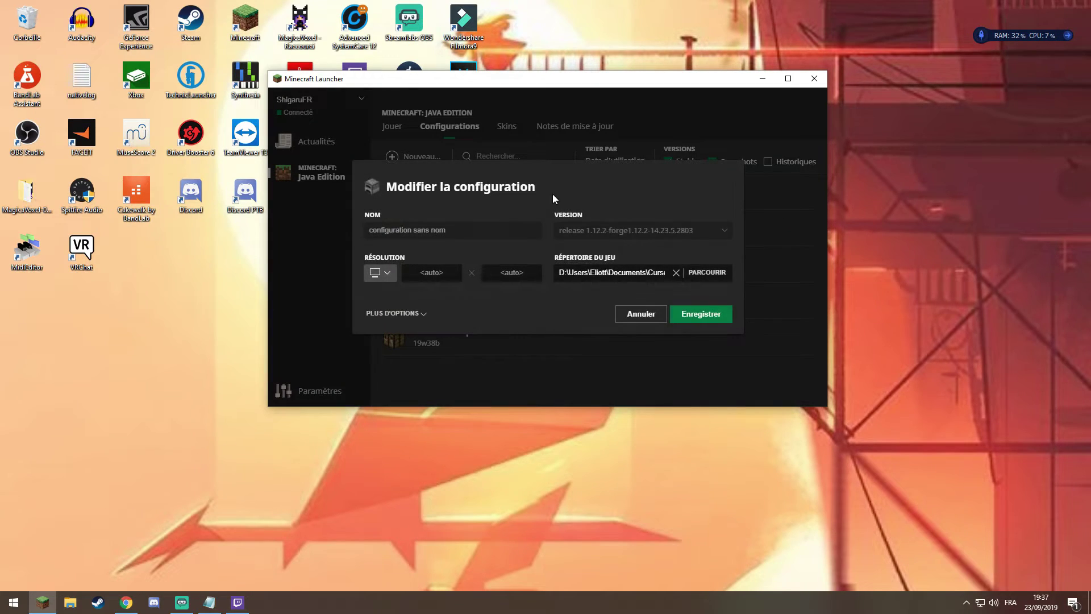
{"action": "left_click", "coordinate": [420, 313]}
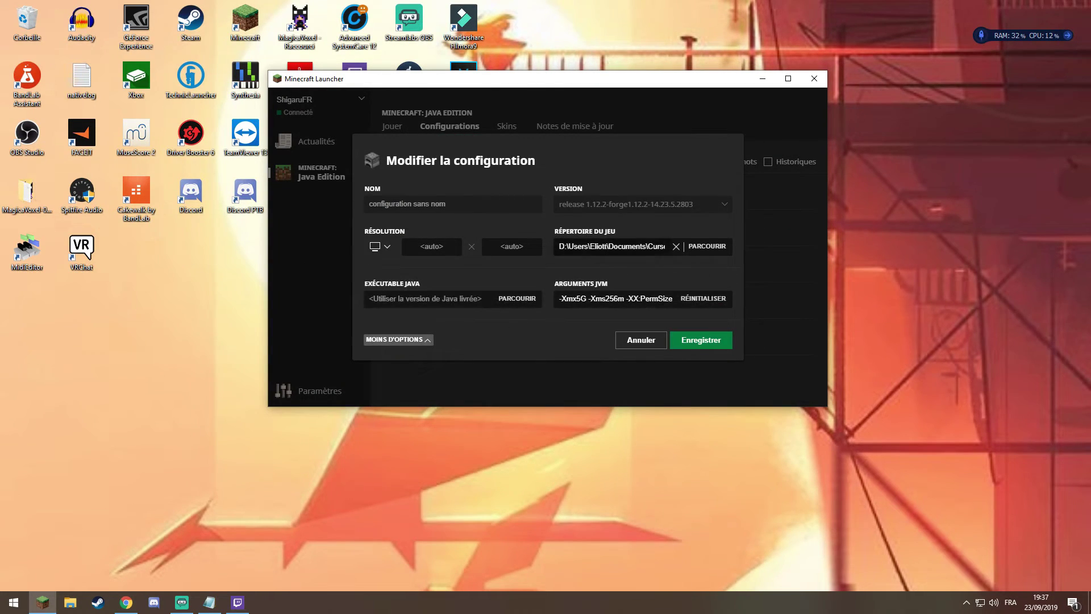
Step: Compare the -Xmx memory value in the configuration's JVM arguments with the copy in Notepad, and close Notepad without saving
{"action": "left_click", "coordinate": [209, 602]}
{"action": "left_click", "coordinate": [840, 57]}
{"action": "left_click", "coordinate": [574, 298]}
{"action": "double_click", "coordinate": [574, 299]}
{"action": "left_click", "coordinate": [208, 603]}
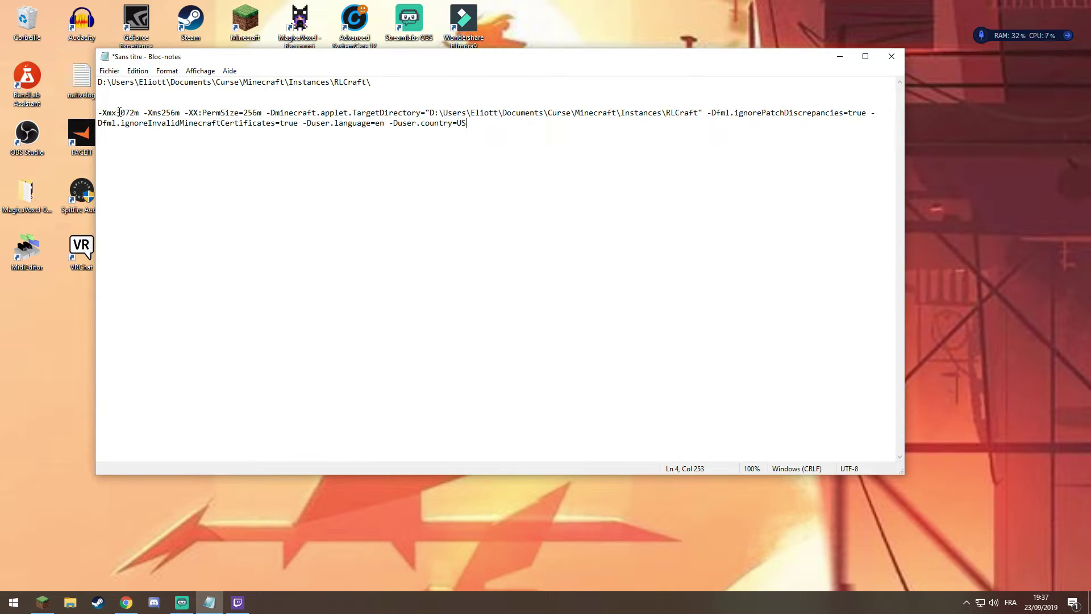
{"action": "left_click", "coordinate": [282, 123]}
{"action": "left_click", "coordinate": [892, 56]}
{"action": "left_click", "coordinate": [548, 307]}
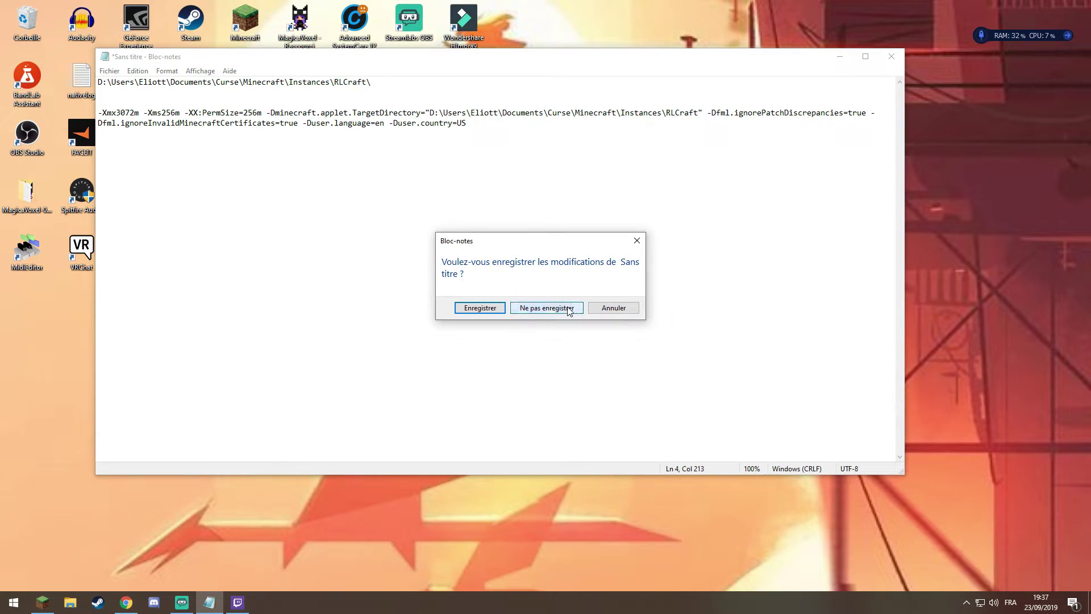
Step: Save the unnamed Forge configuration with -Xmx5G in its JVM arguments and launch the game with it
{"action": "left_click", "coordinate": [586, 299]}
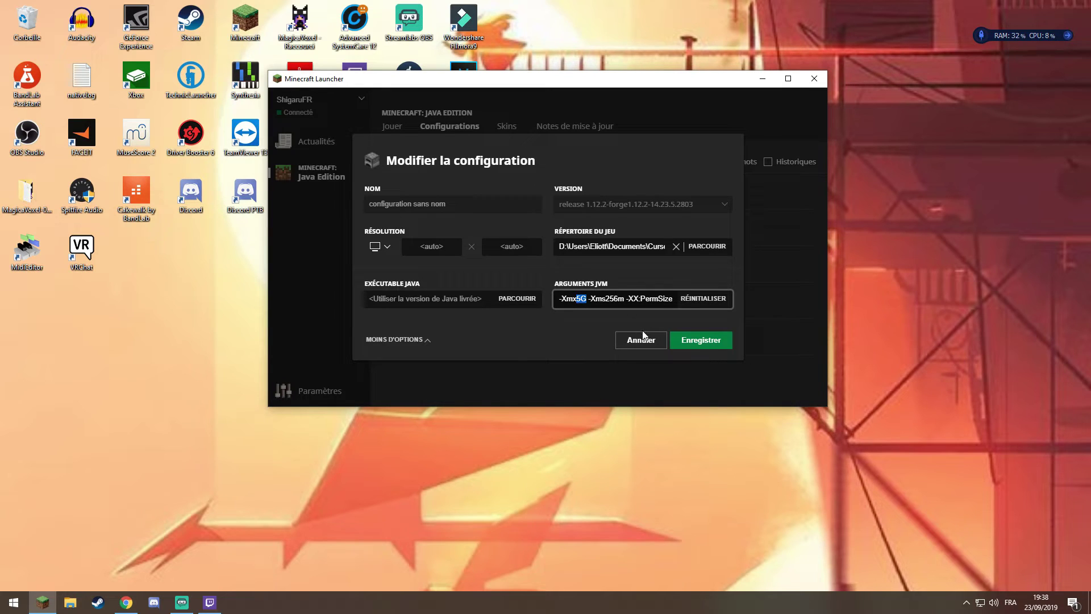
{"action": "left_click", "coordinate": [697, 341]}
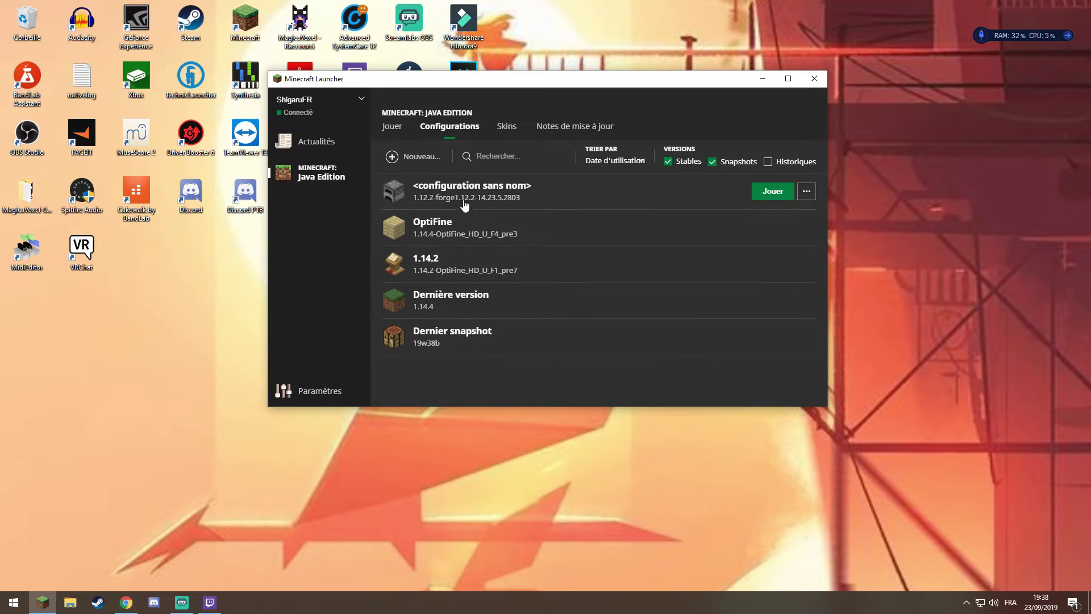
{"action": "left_click", "coordinate": [413, 126]}
{"action": "left_click", "coordinate": [532, 377]}
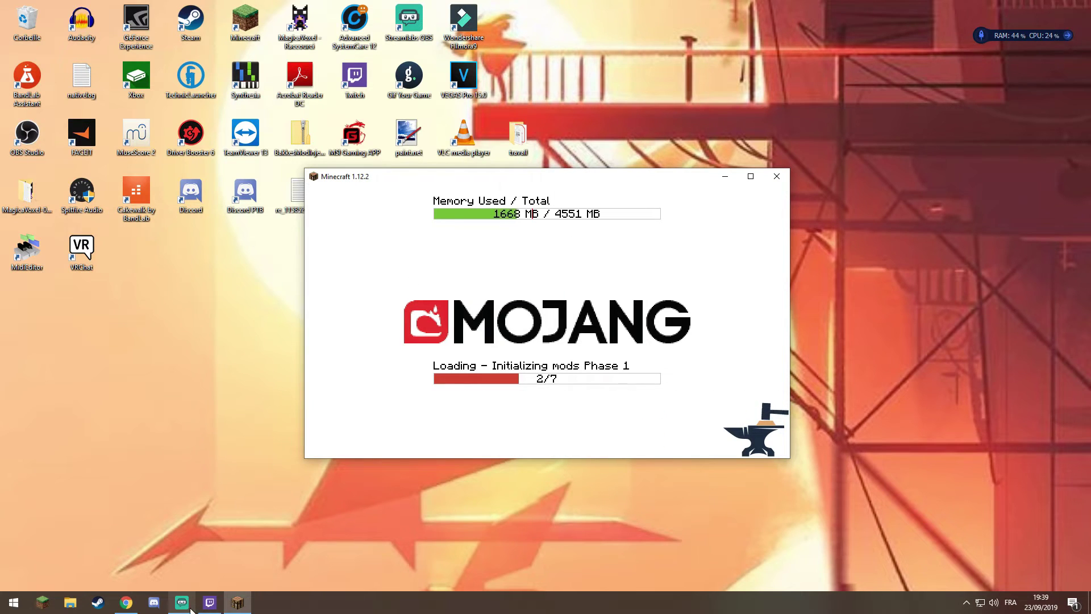
Step: Quit the modded Minecraft 1.12.2 game from its title screen
{"action": "mouse_move", "coordinate": [184, 608]}
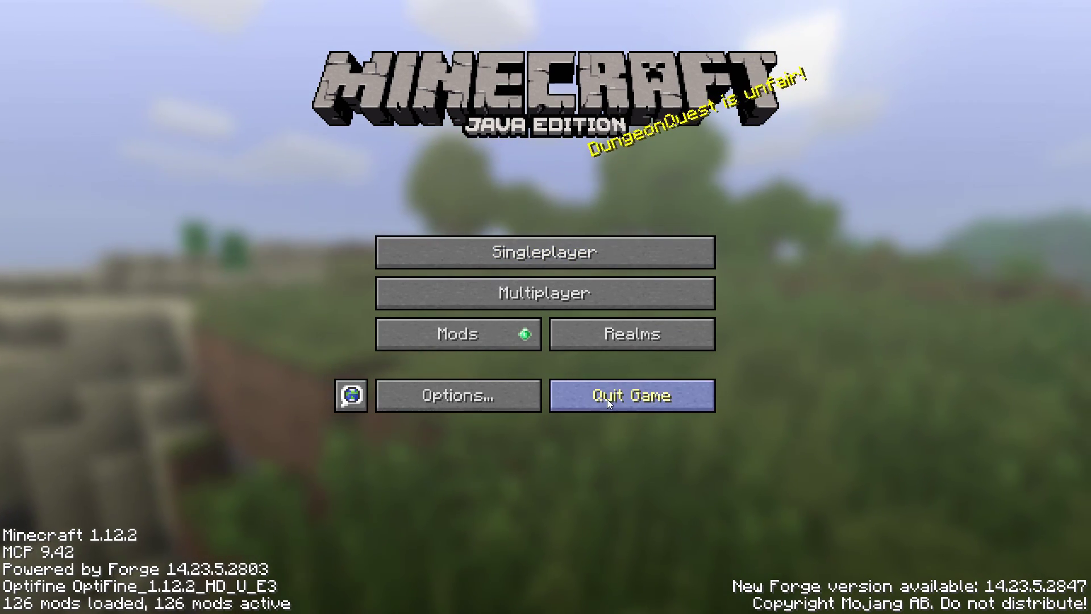
{"action": "left_click", "coordinate": [643, 402]}
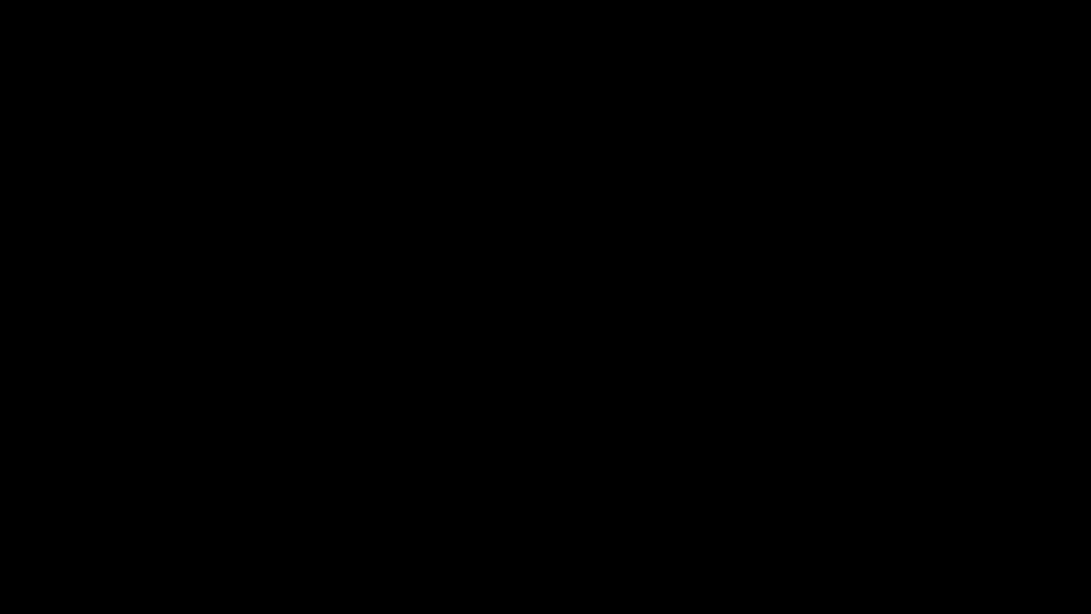